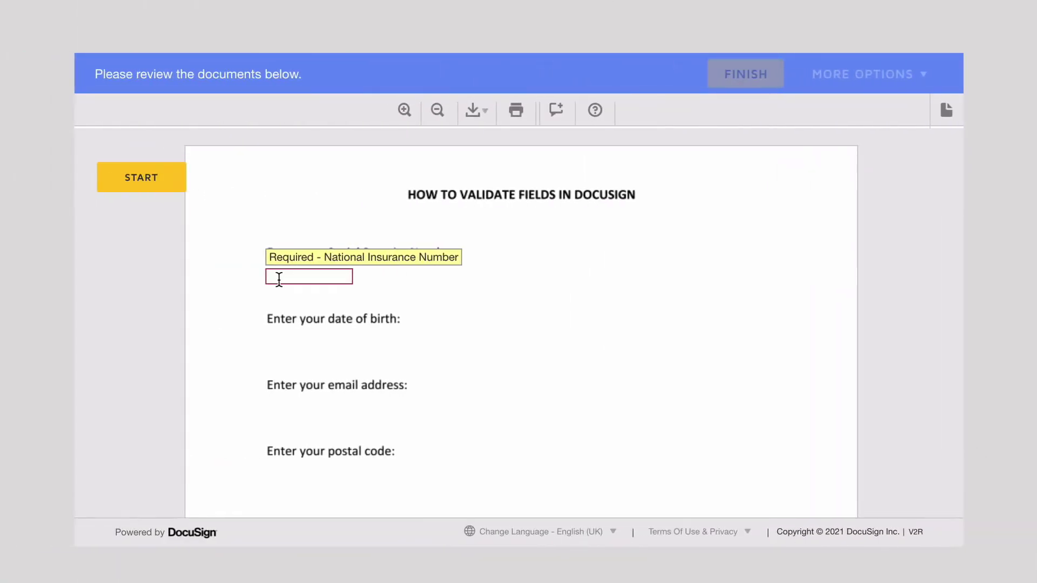
Enter 'q' in the National Insurance Number field to see the invalid warning, then replace it with 111-11-1111
left_click(278, 277)
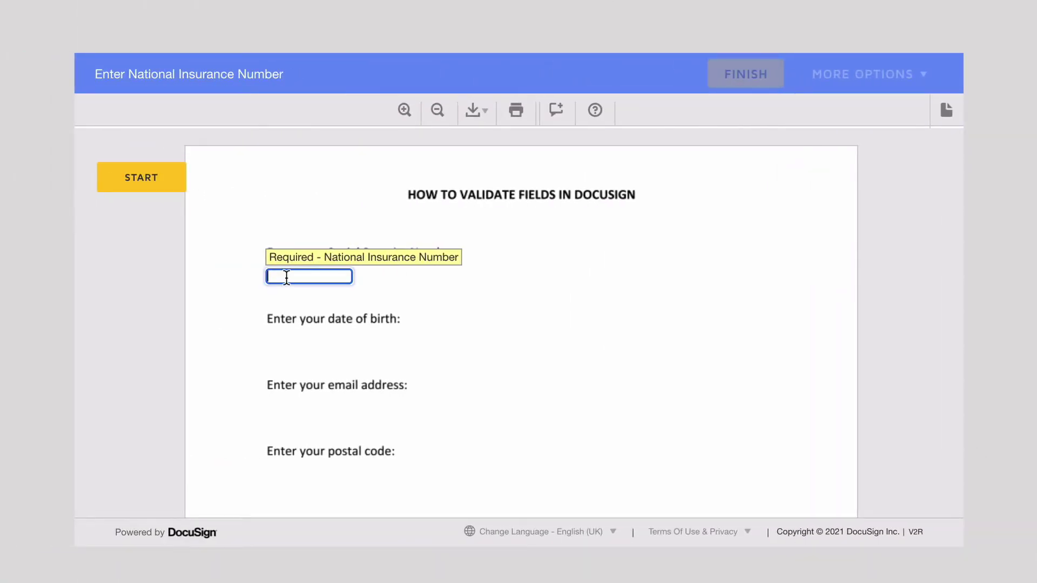
type("q")
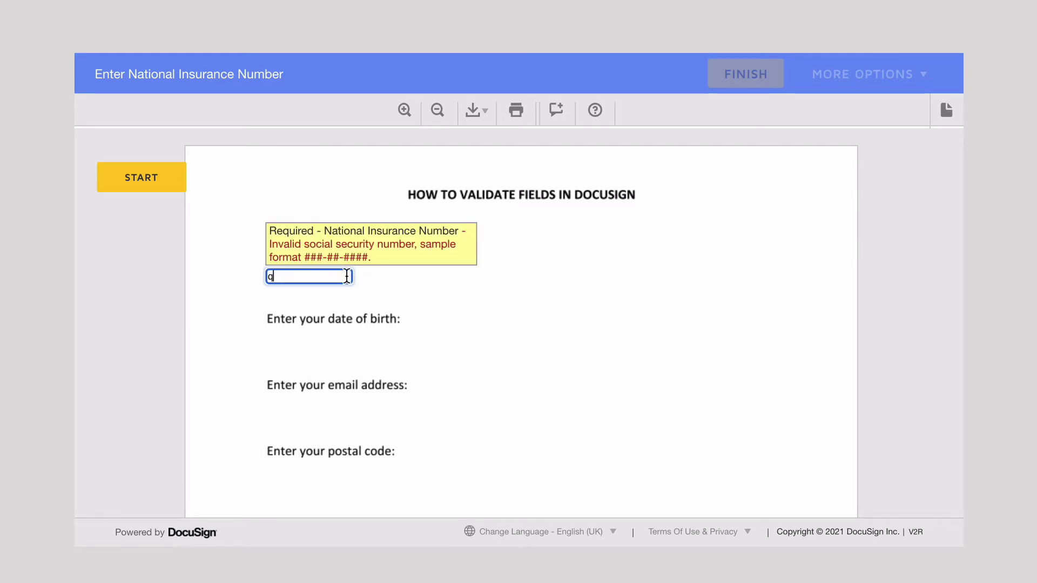
left_click(392, 281)
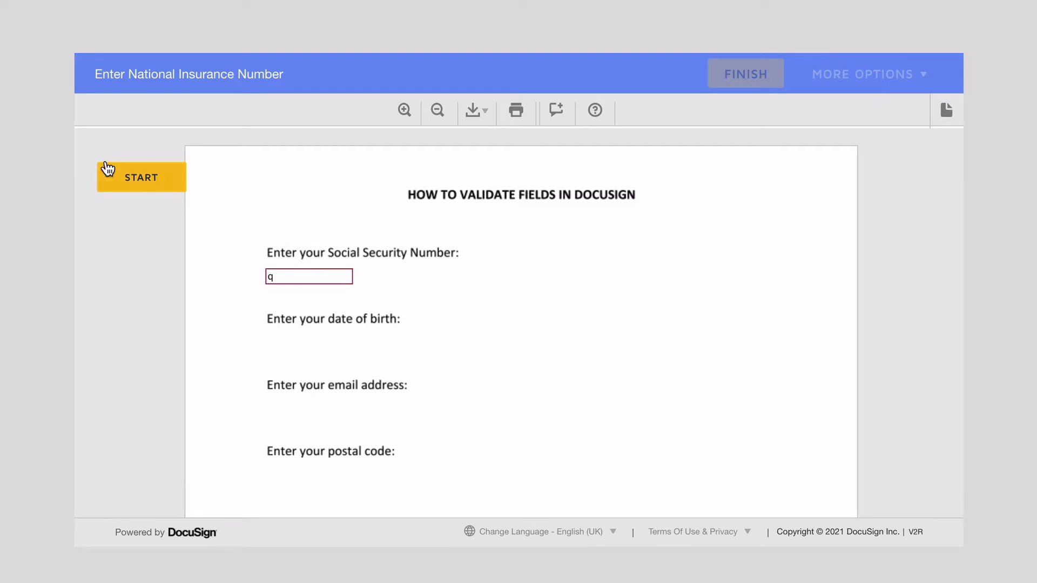
double_click(289, 276)
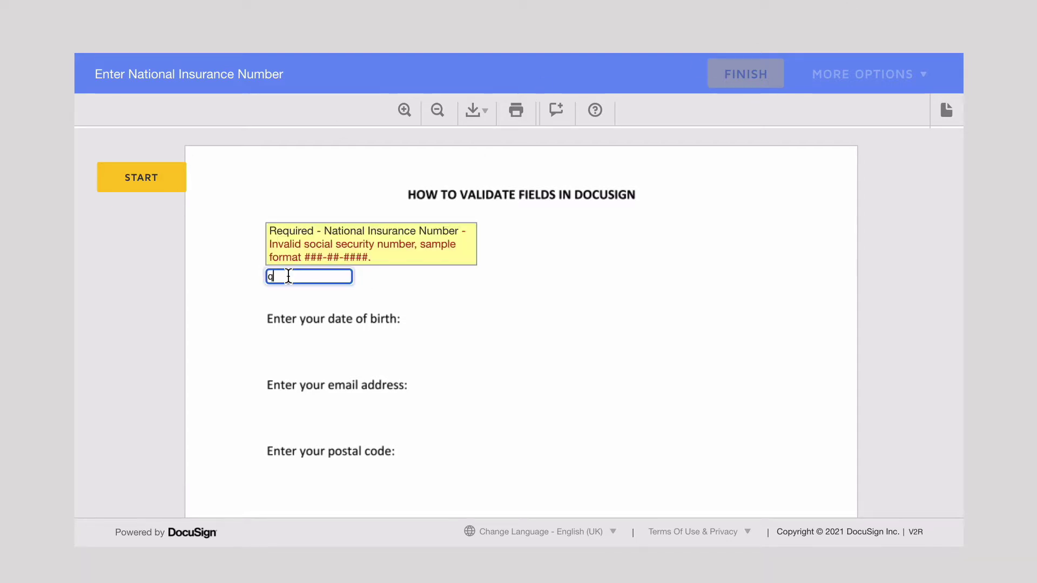
key("BackSpace")
type("111-11-1111")
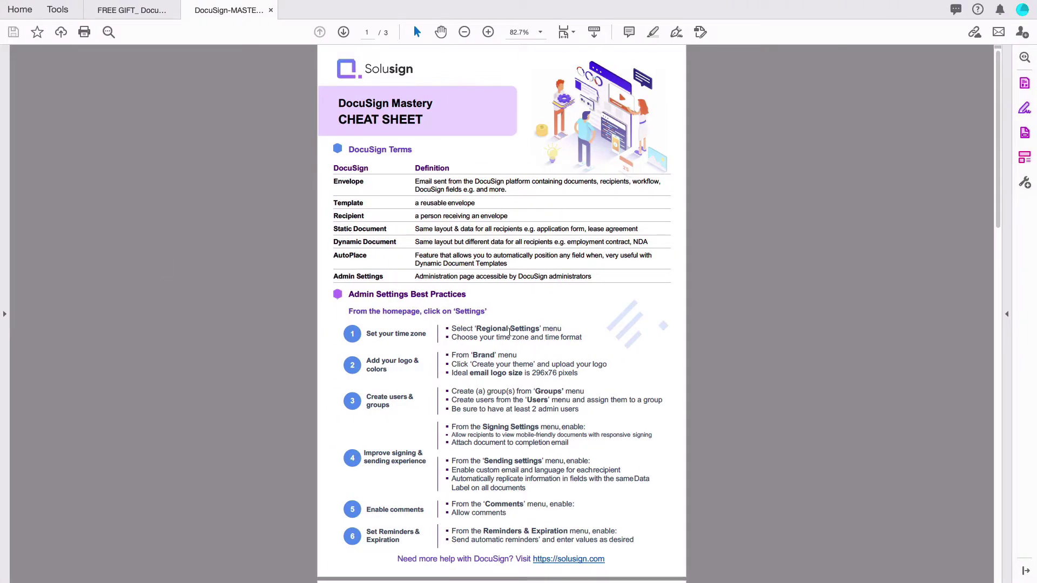
Scroll the DocuSign Mastery cheat sheet down to the CREATE A TEMPLATE section on page 2
scroll(510, 332, "down", 3)
scroll(510, 332, "down", 2)
scroll(510, 331, "up", 4)
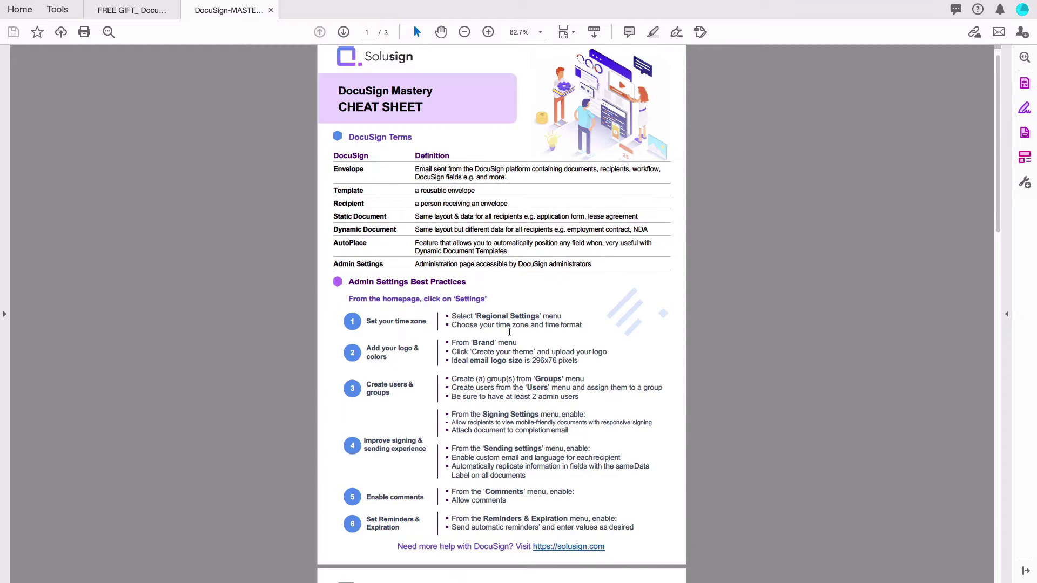
scroll(510, 332, "down", 8)
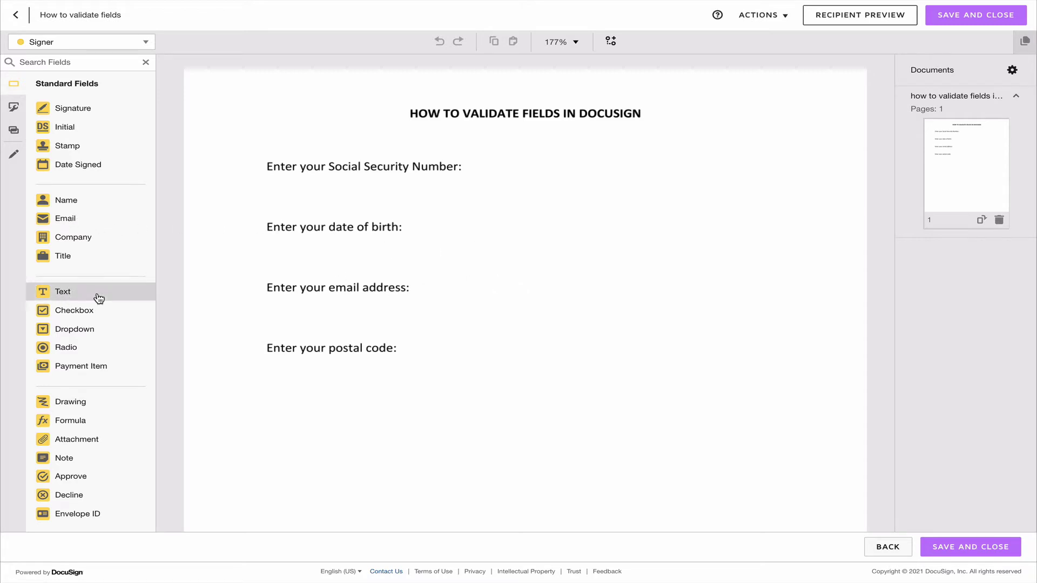
Place a Text field below the Social Security Number label with SSN validation, then preview as recipient
left_click_drag(99, 296, 267, 186)
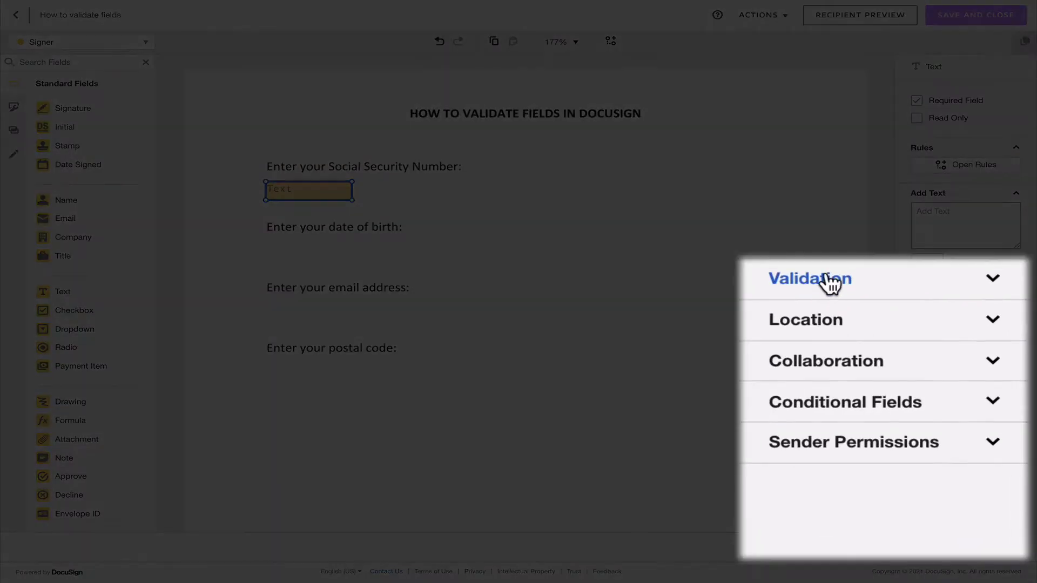
left_click(870, 281)
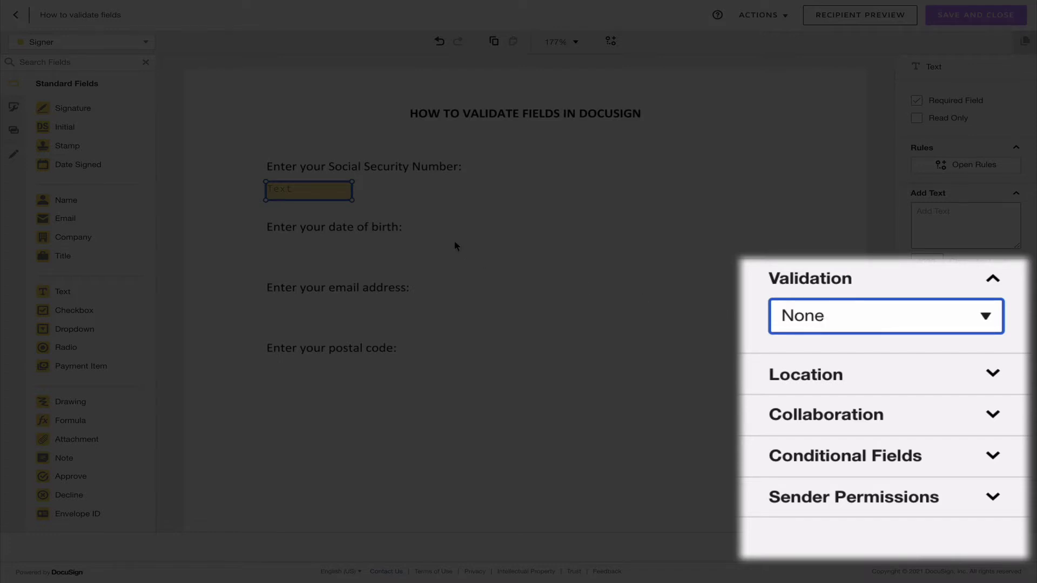
left_click(926, 309)
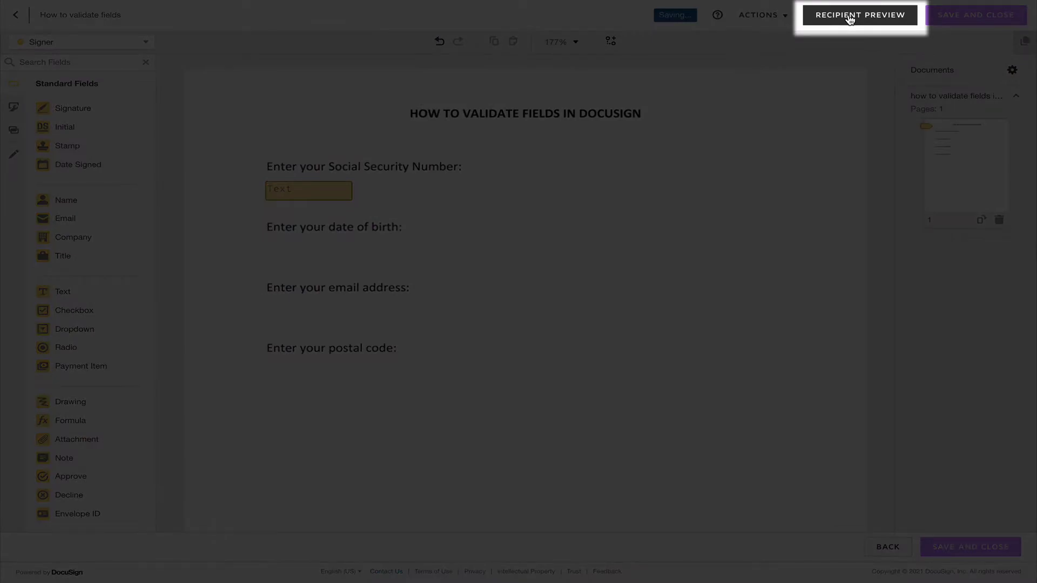
left_click(849, 18)
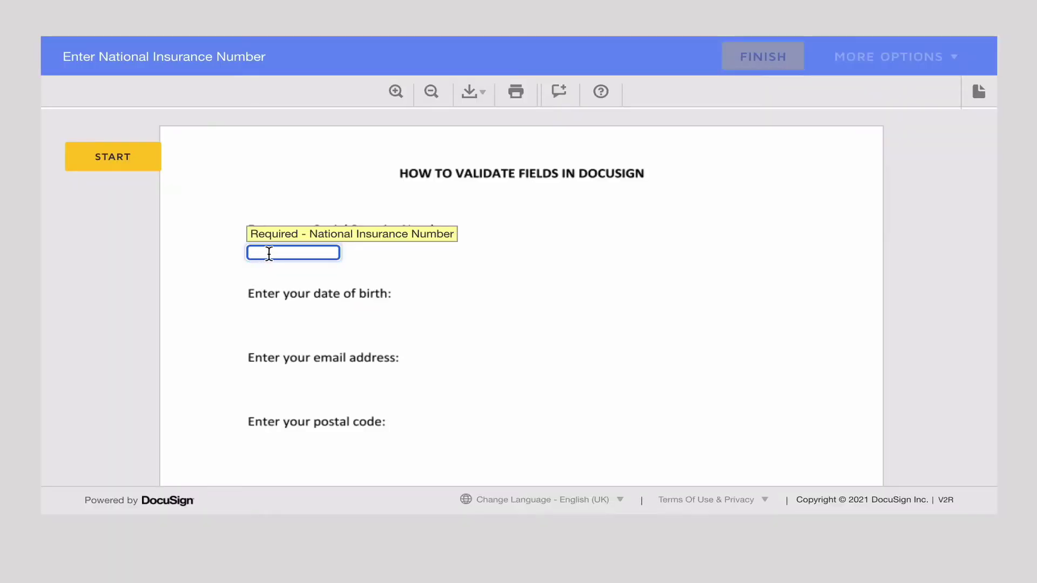
type("q")
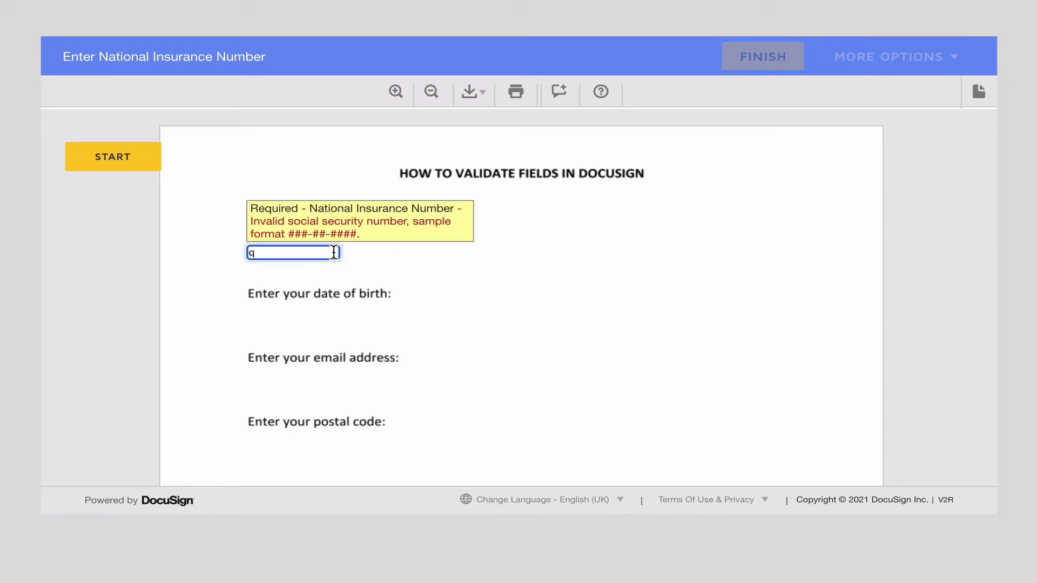
left_click(375, 259)
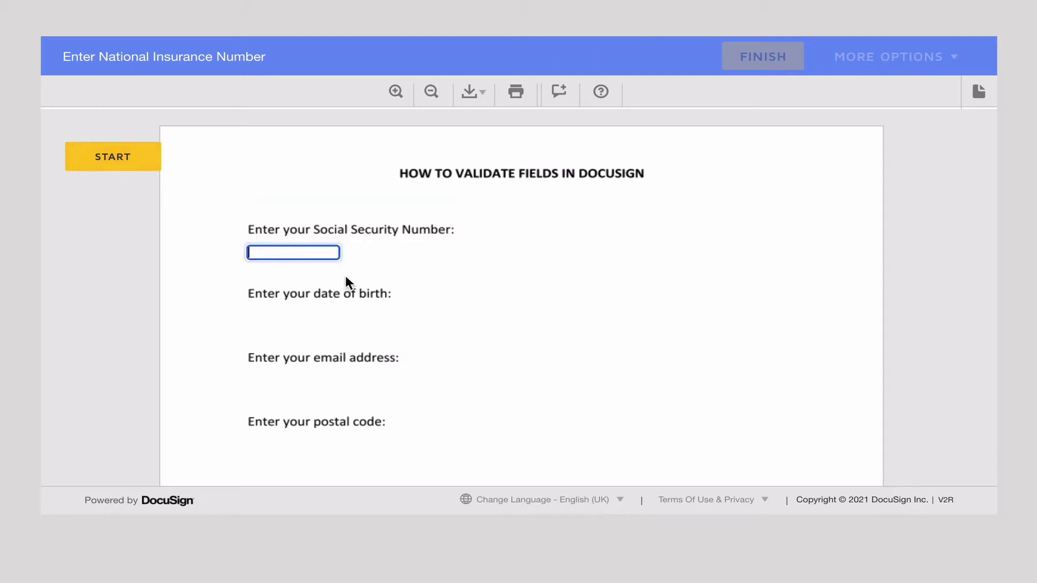
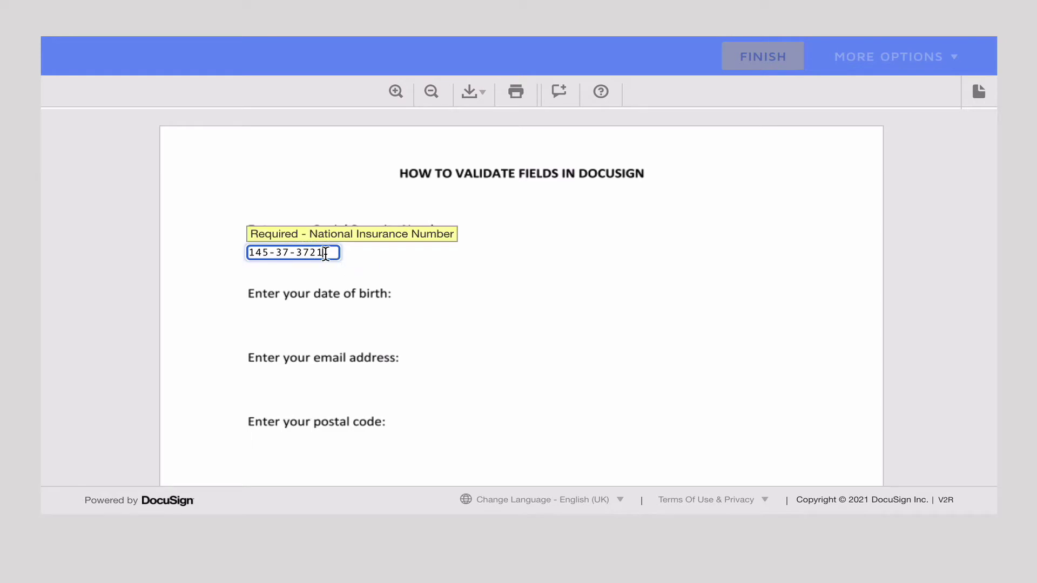
type("j")
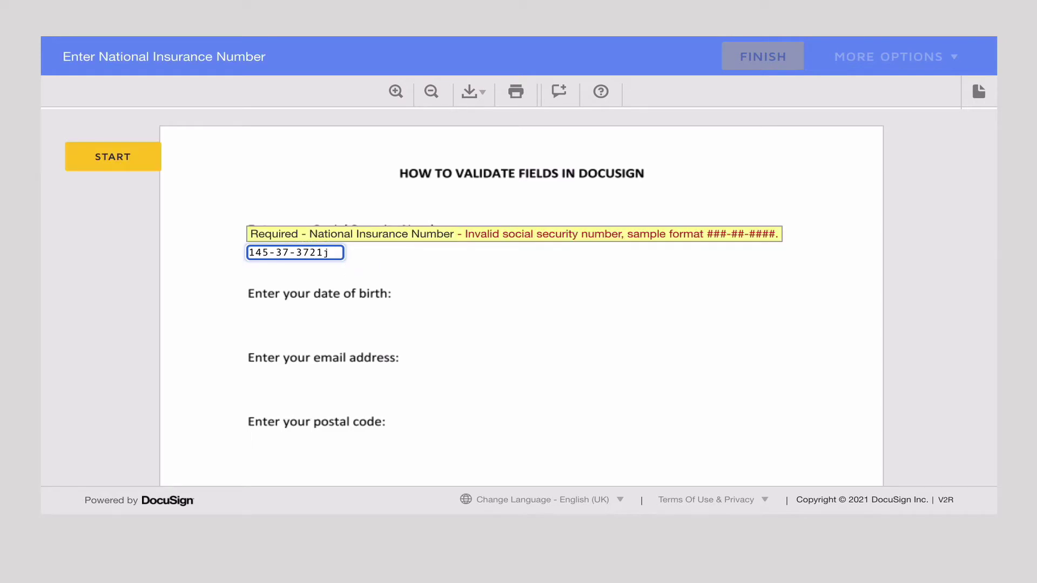
key("BackSpace")
type("9")
key("BackSpace")
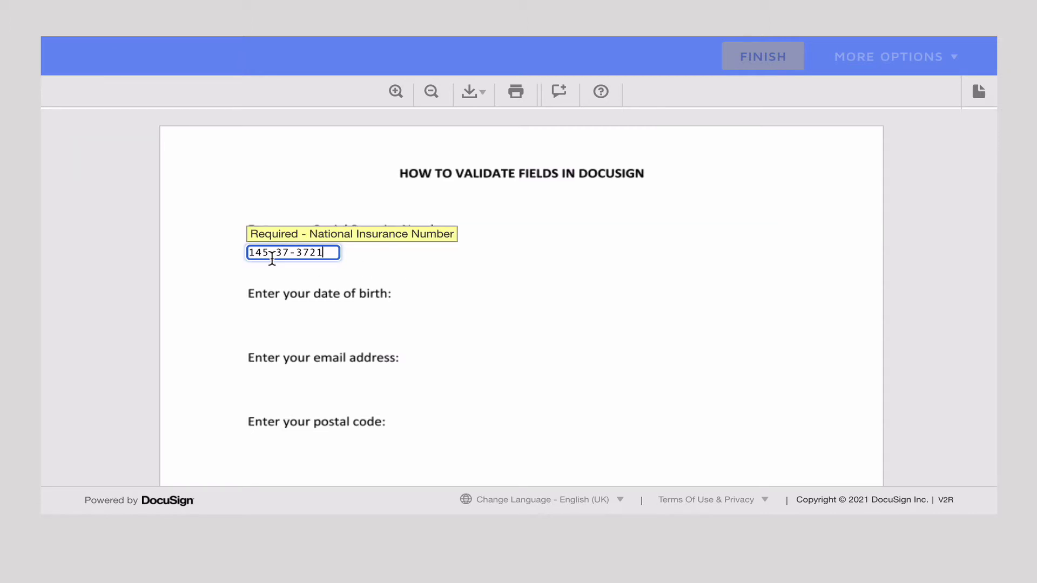
Back in the editor, review the SSN field's validation list and keep SSN selected
left_click(839, 152)
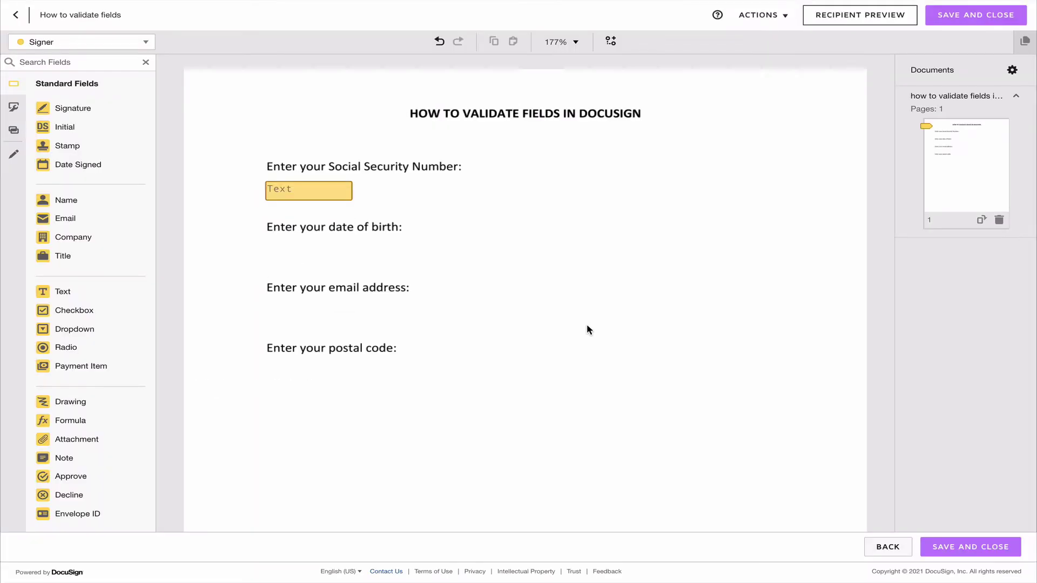
left_click(329, 196)
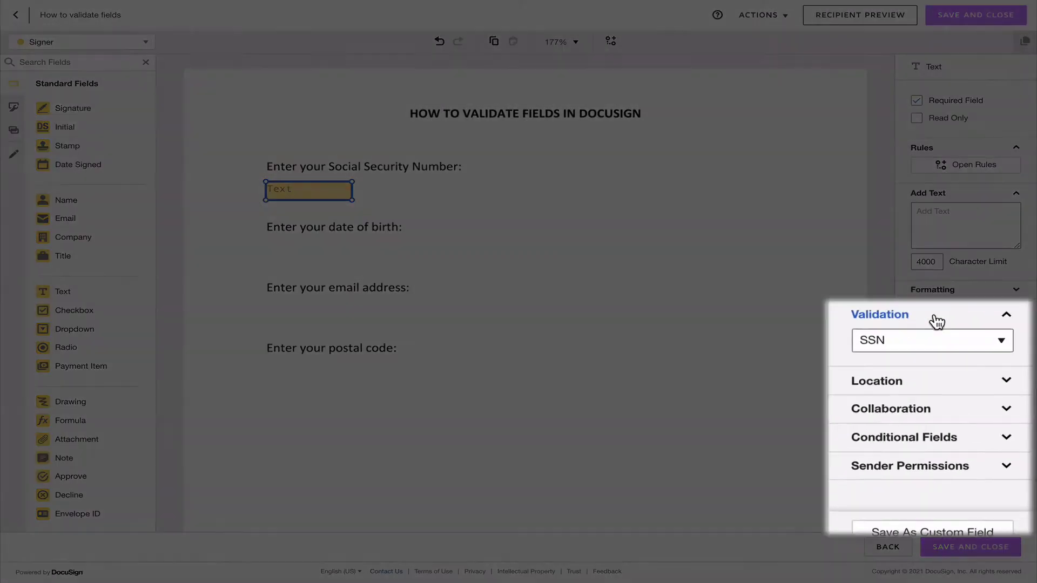
left_click(967, 363)
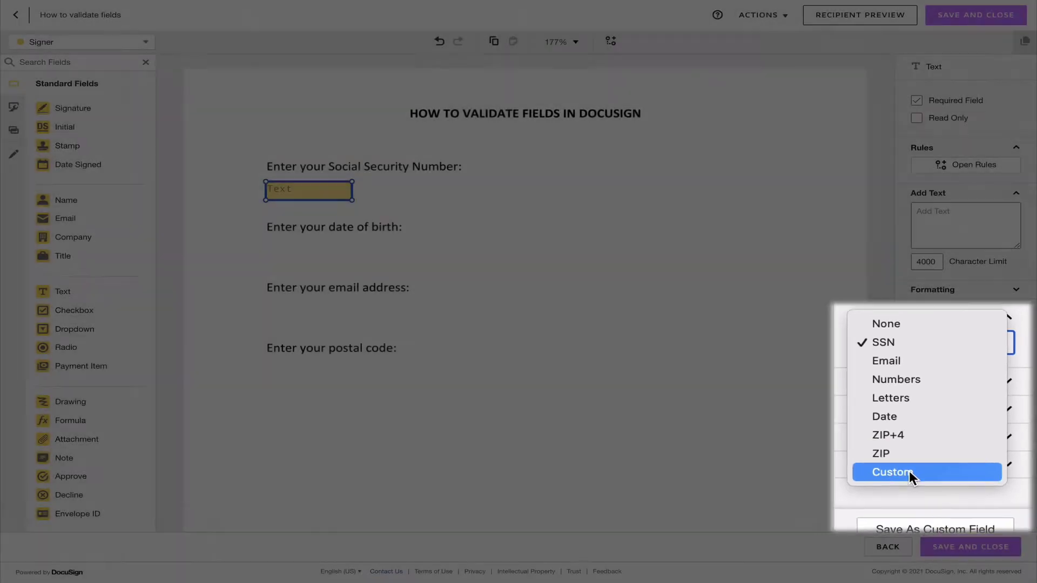
left_click(531, 331)
left_click(530, 331)
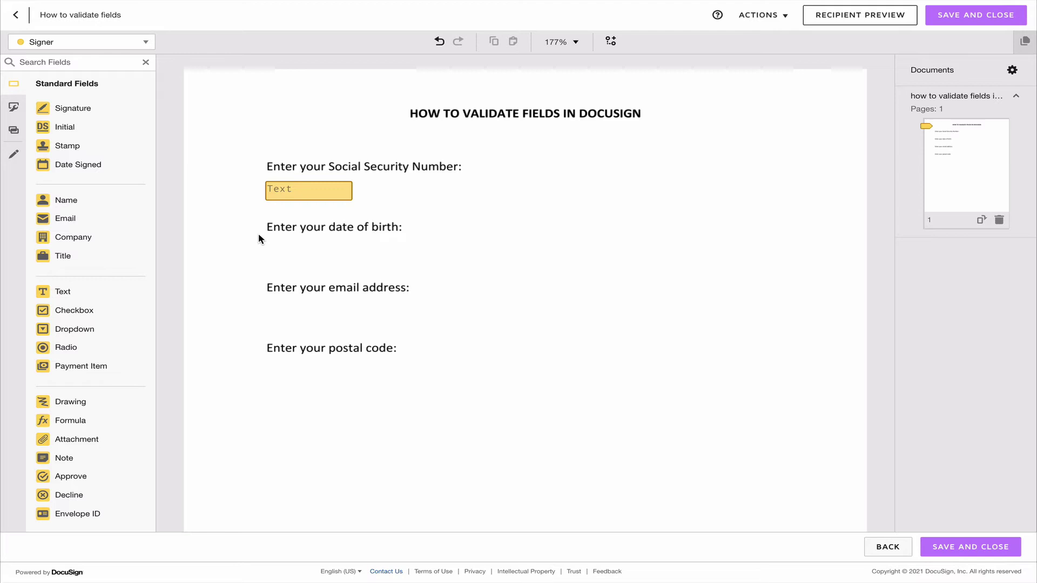
Place a Text field under the date-of-birth prompt with sample text 09/17/2021
left_click_drag(81, 299, 270, 248)
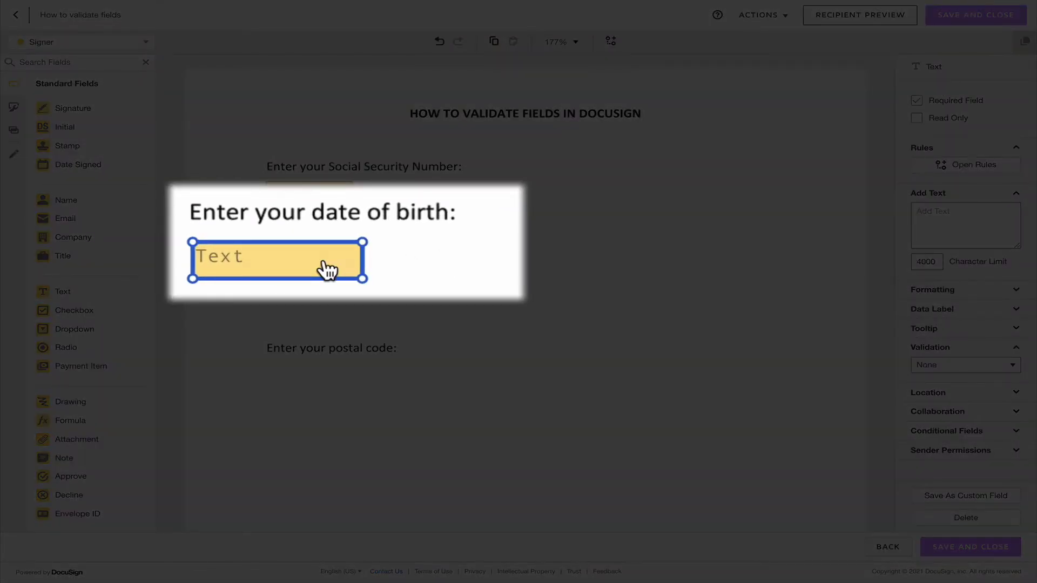
double_click(328, 270)
type("17 Se")
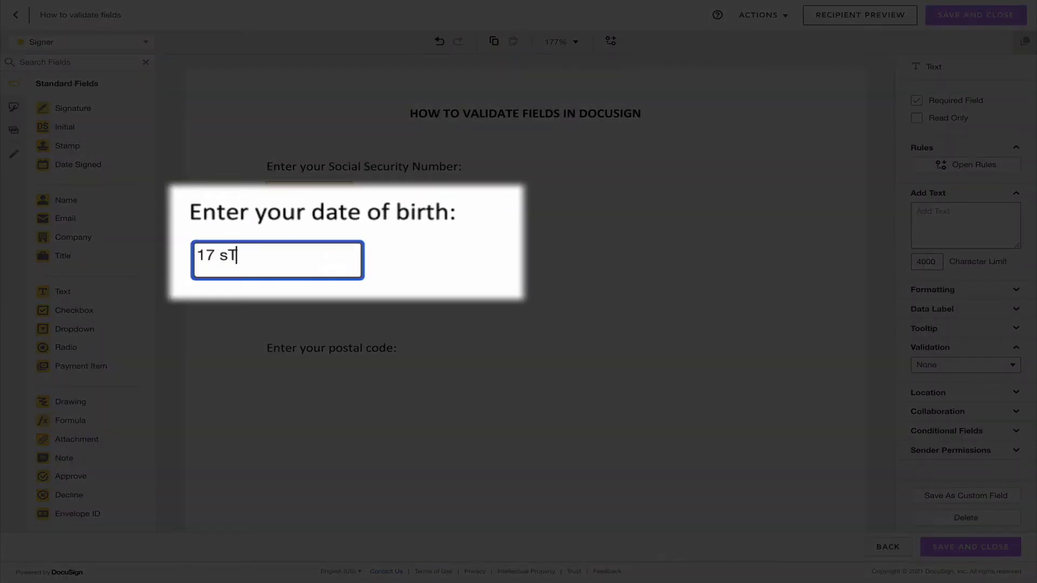
key("BackSpace")
type("etp 199")
key("BackSpace")
key("BackSpace")
key("BackSpace")
key("BackSpace")
key("BackSpace")
key("BackSpace")
key("BackSpace")
key("BackSpace")
key("BackSpace")
type("/09/2021")
left_click_drag(279, 255, 210, 260)
left_click_drag(303, 255, 165, 267)
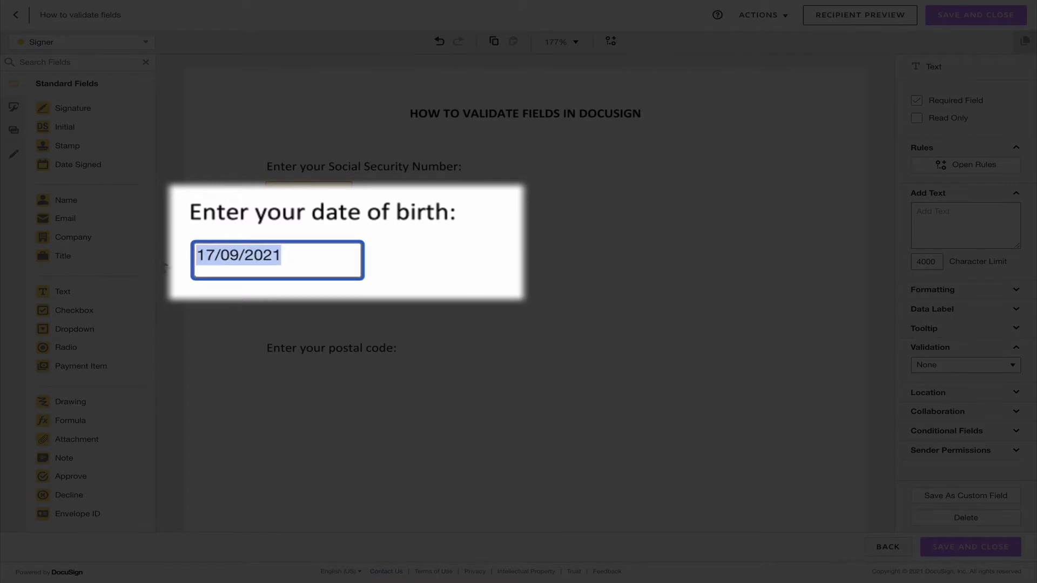
type("09/")
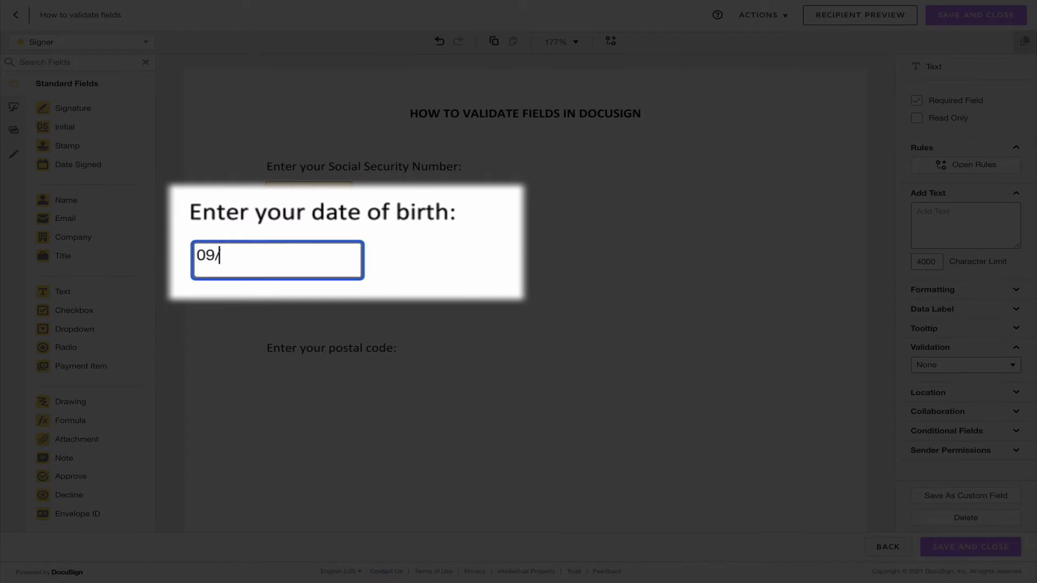
type("17/2021")
left_click(273, 273)
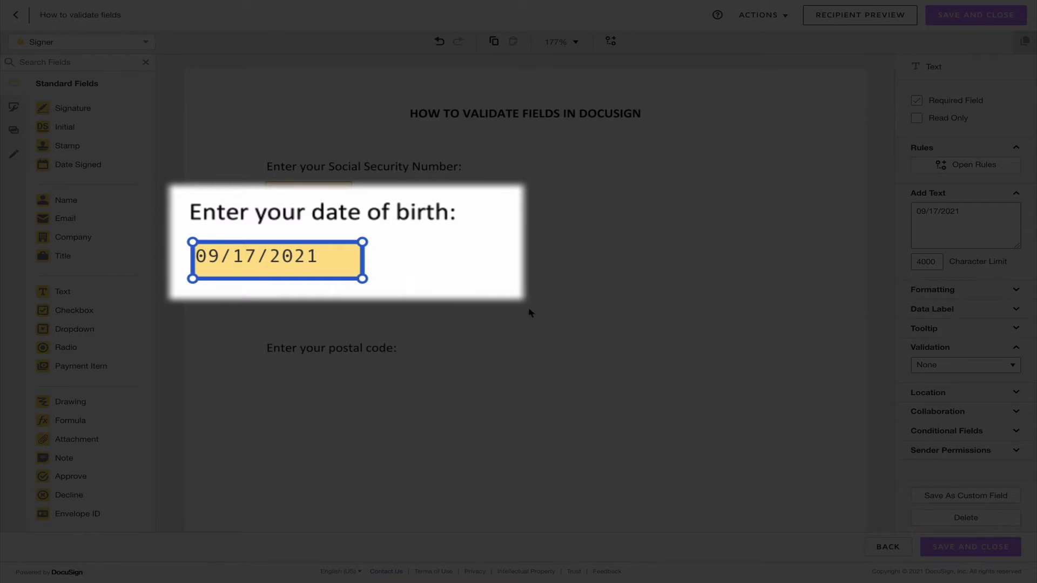
Clear the sample date so the date-of-birth field is empty
double_click(336, 267)
left_click_drag(331, 261, 235, 258)
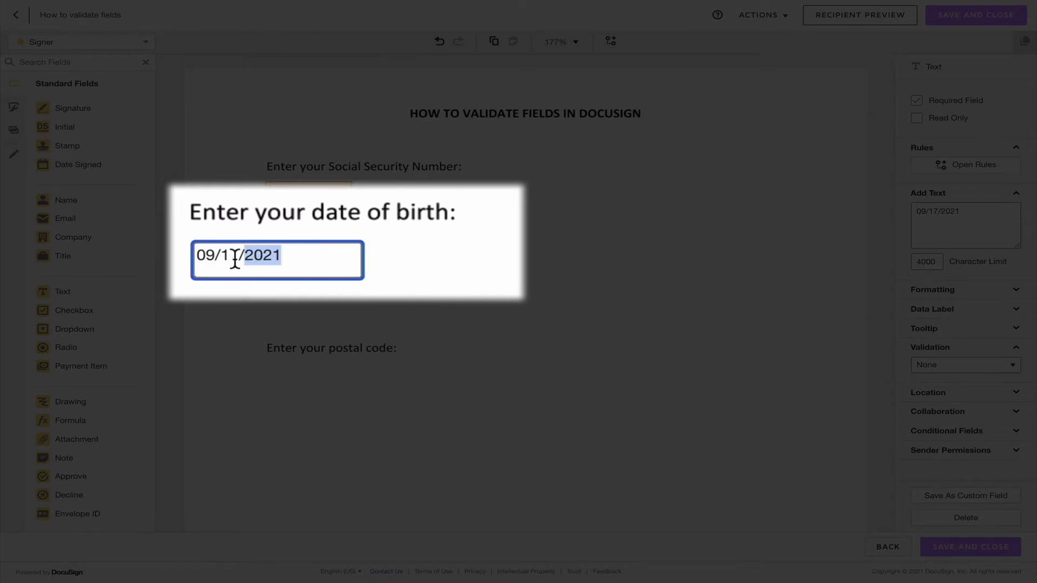
key("ctrl+a")
key("BackSpace")
left_click(430, 258)
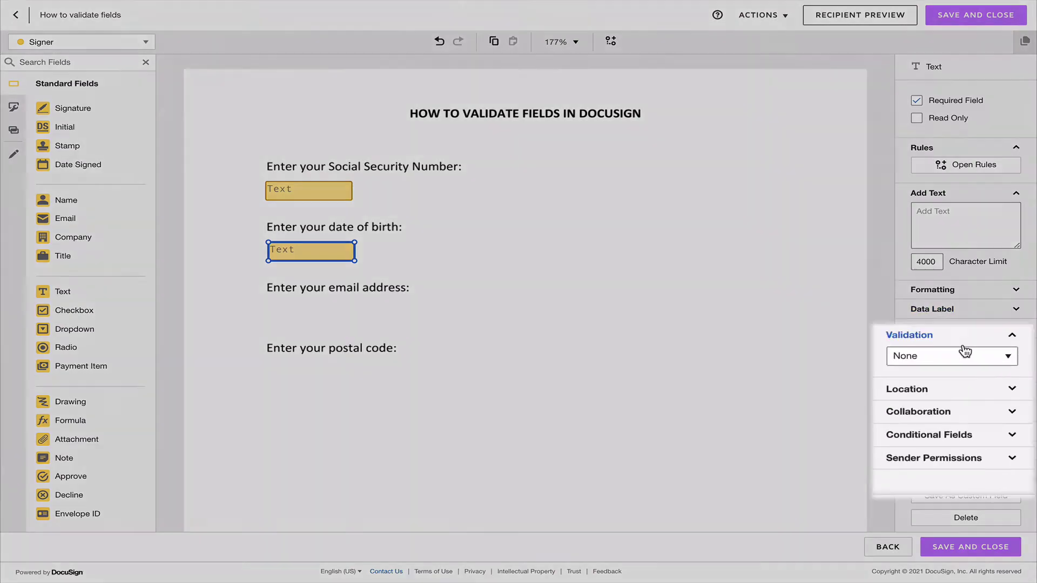
Give the date-of-birth field Date validation in dd/MM/yyyy format and preview as signer
left_click(967, 365)
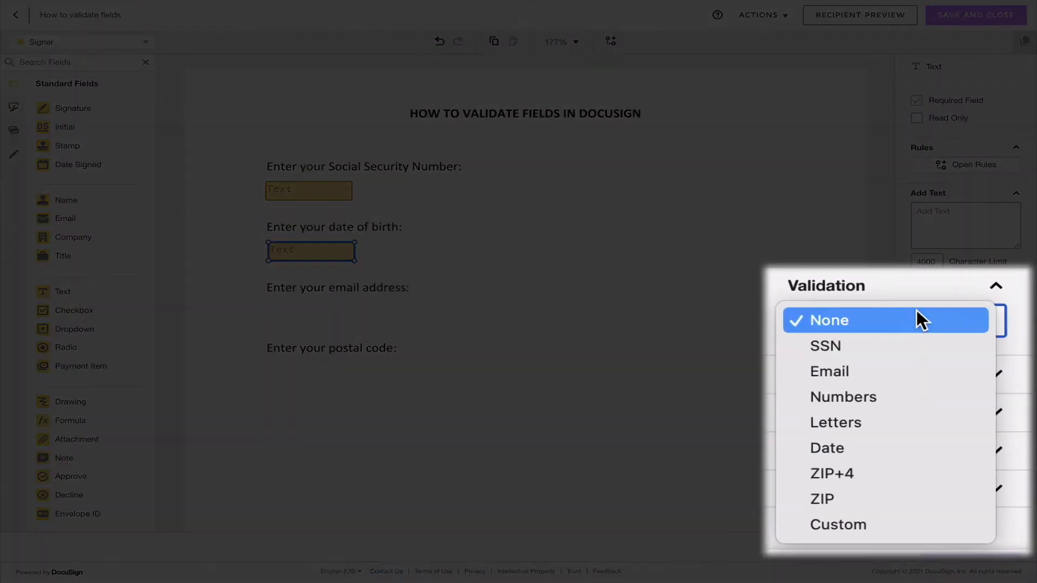
left_click(871, 448)
left_click(752, 339)
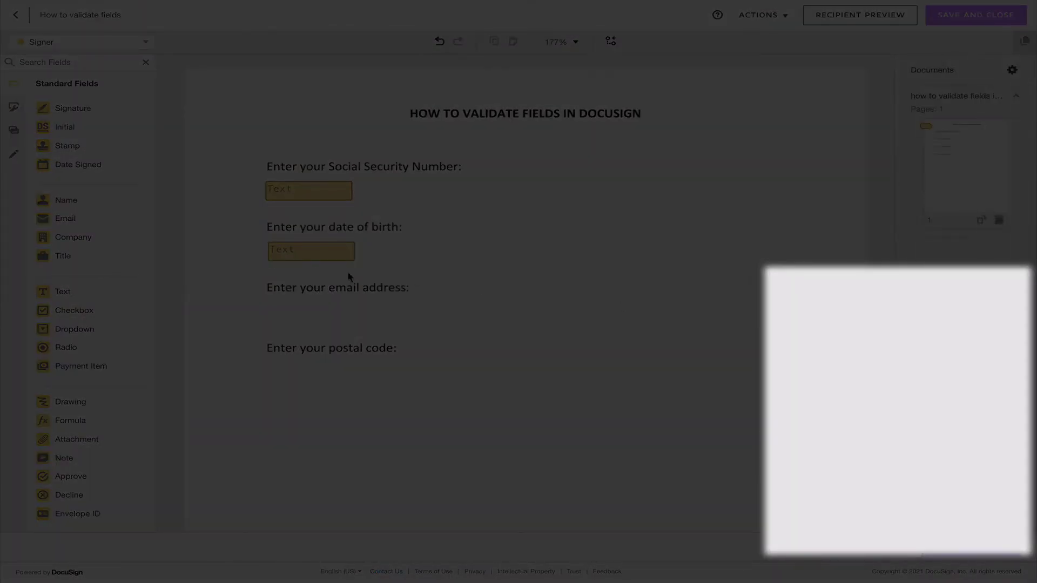
left_click(312, 257)
left_click(897, 385)
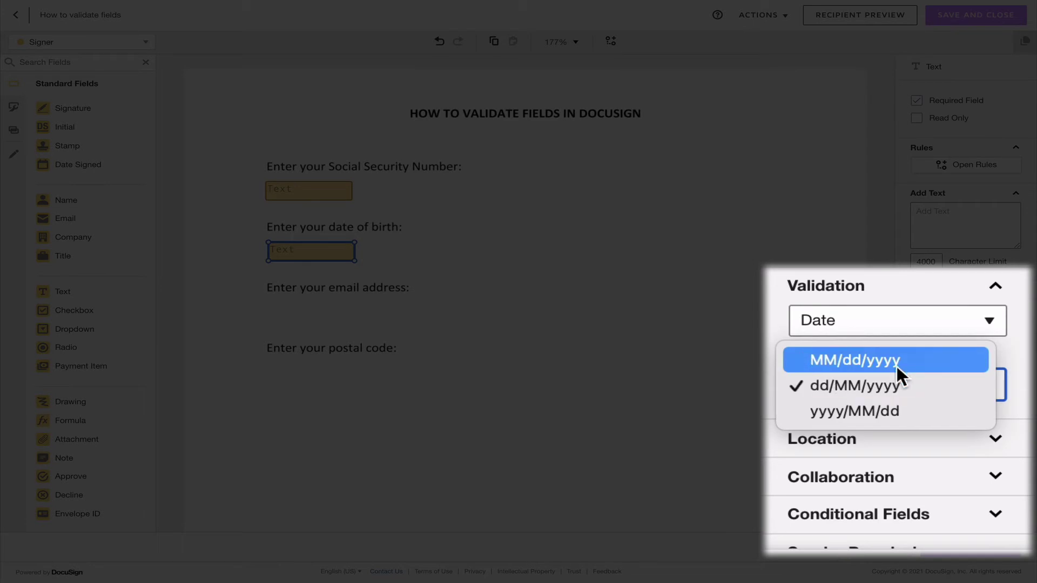
left_click(806, 385)
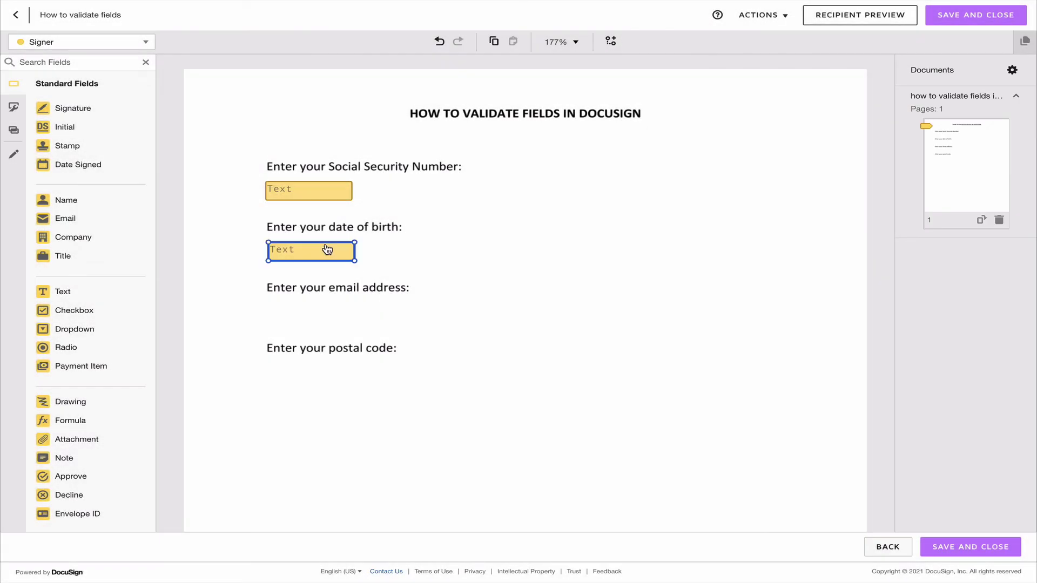
left_click(328, 251)
left_click(814, 161)
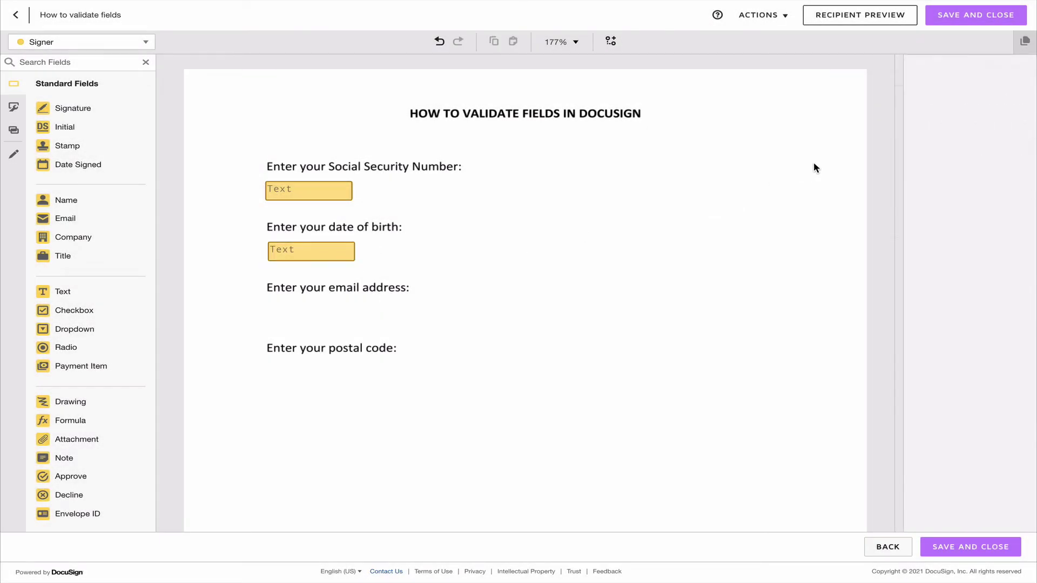
left_click(864, 16)
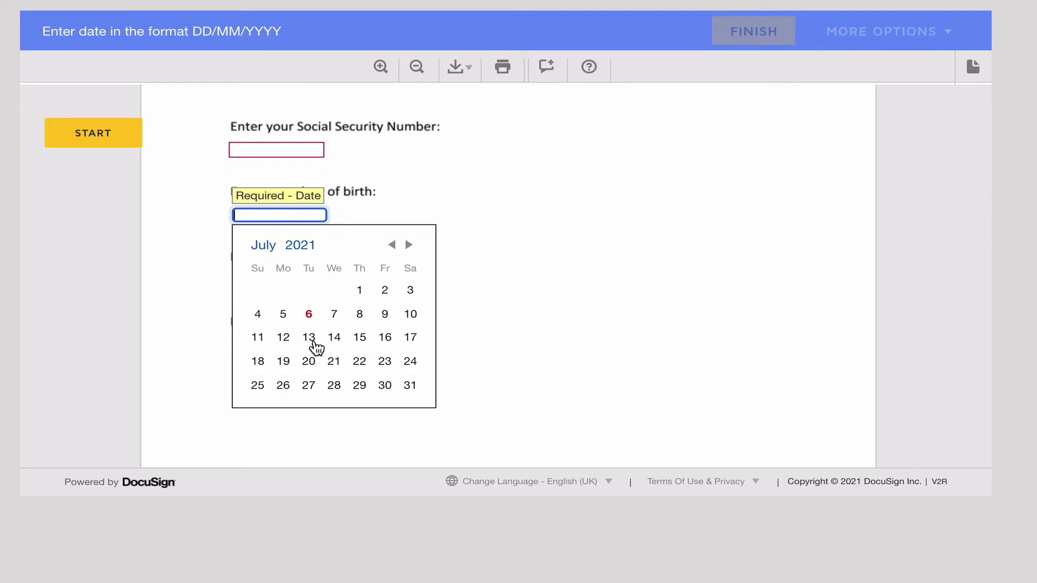
Pick 12 July 2021 for the date of birth and browse the calendar's year list
left_click(284, 342)
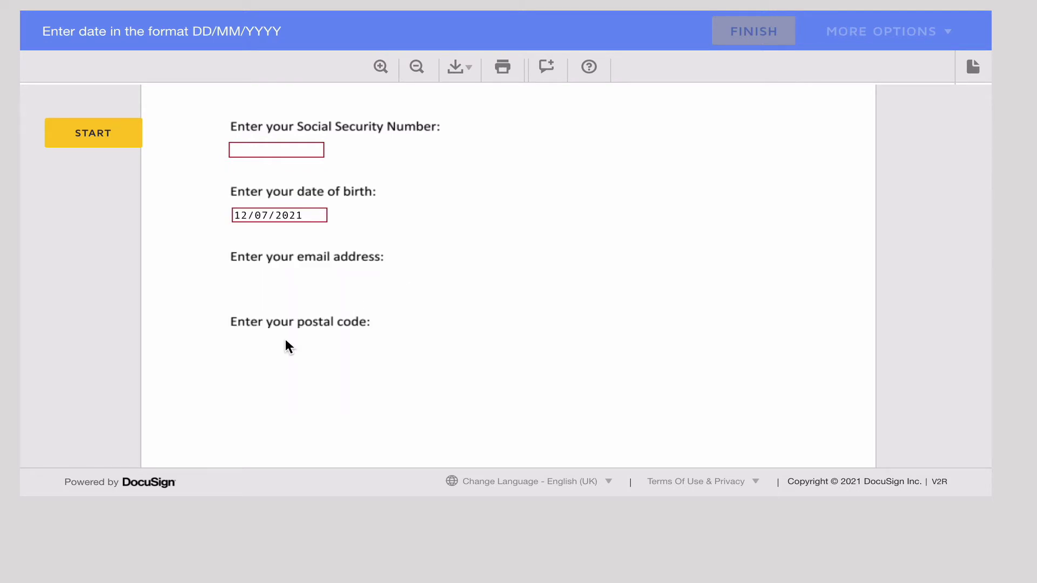
left_click(285, 215)
left_click(393, 245)
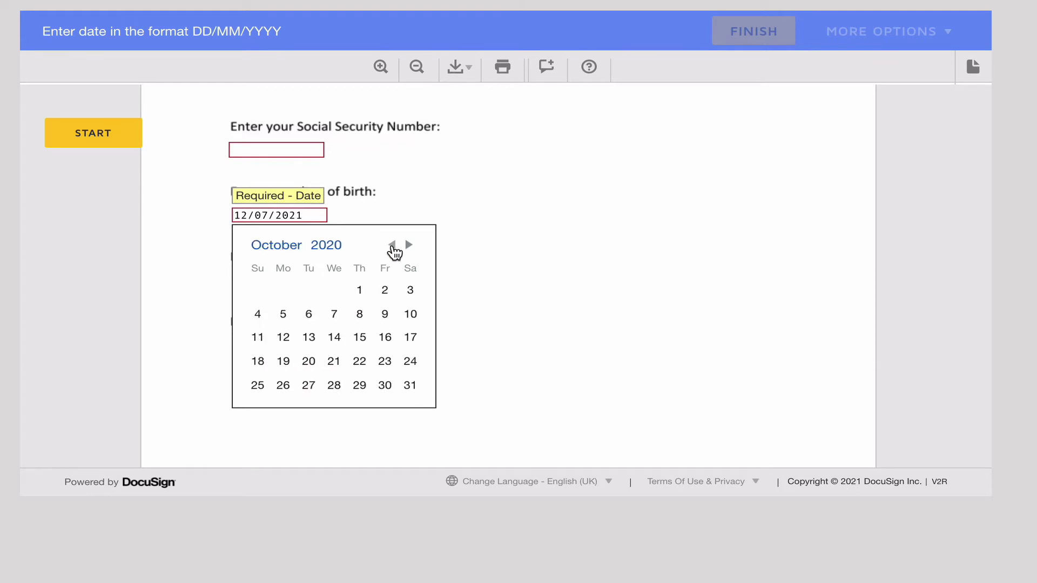
left_click(392, 245)
left_click(392, 245)
left_click(298, 246)
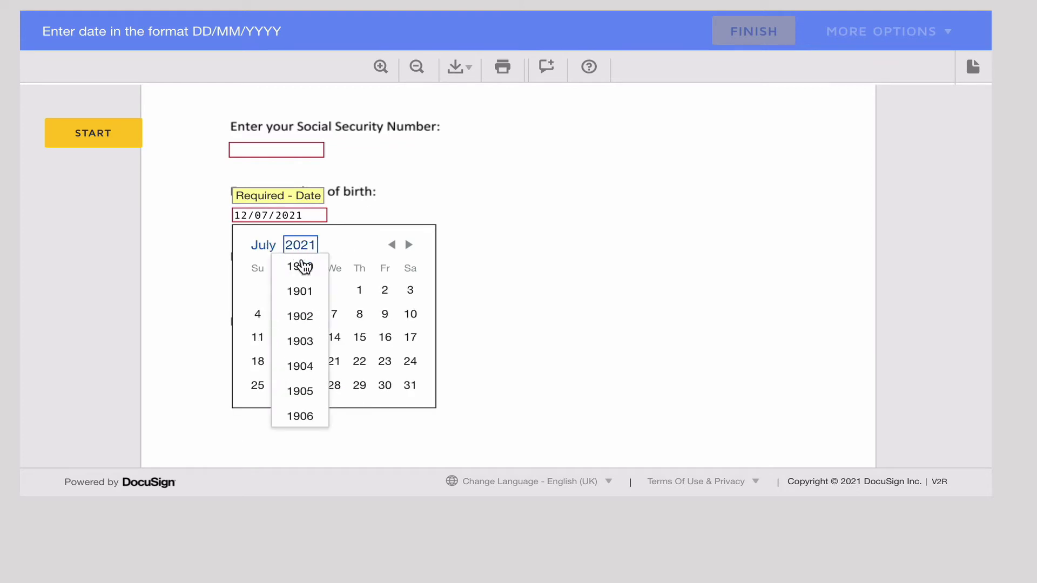
scroll(301, 283, "down", 8)
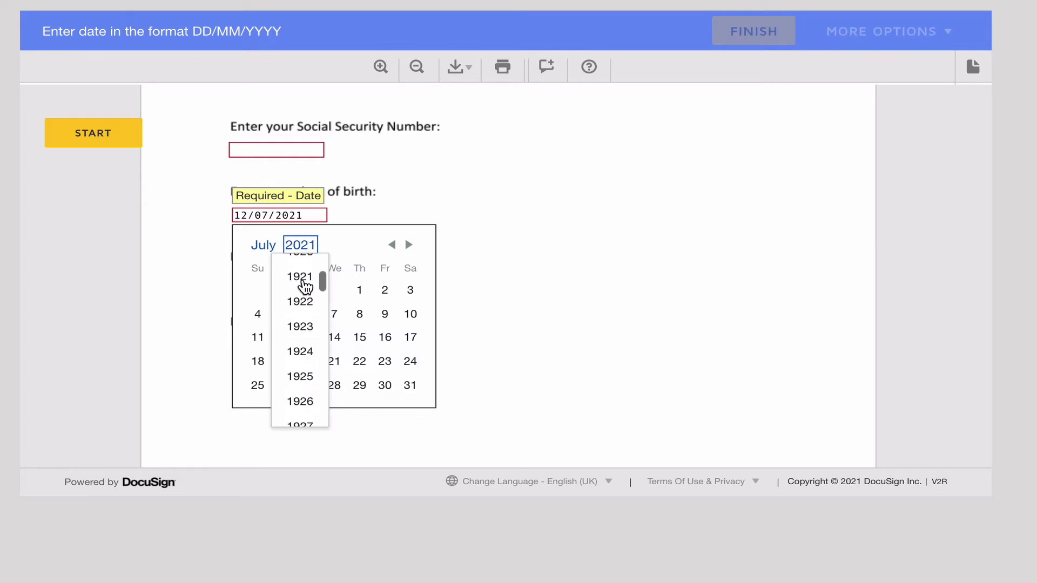
scroll(306, 303, "down", 10)
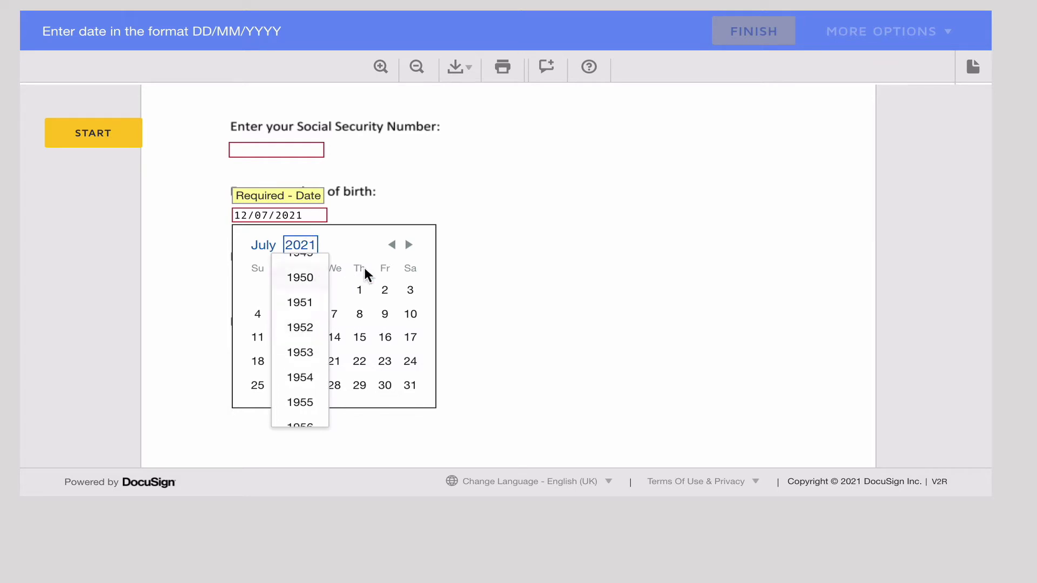
left_click(392, 246)
Step the calendar back to August 2020, then close it keeping 12/07/2021
left_click(392, 246)
left_click(393, 247)
left_click(392, 246)
left_click(393, 247)
left_click(392, 246)
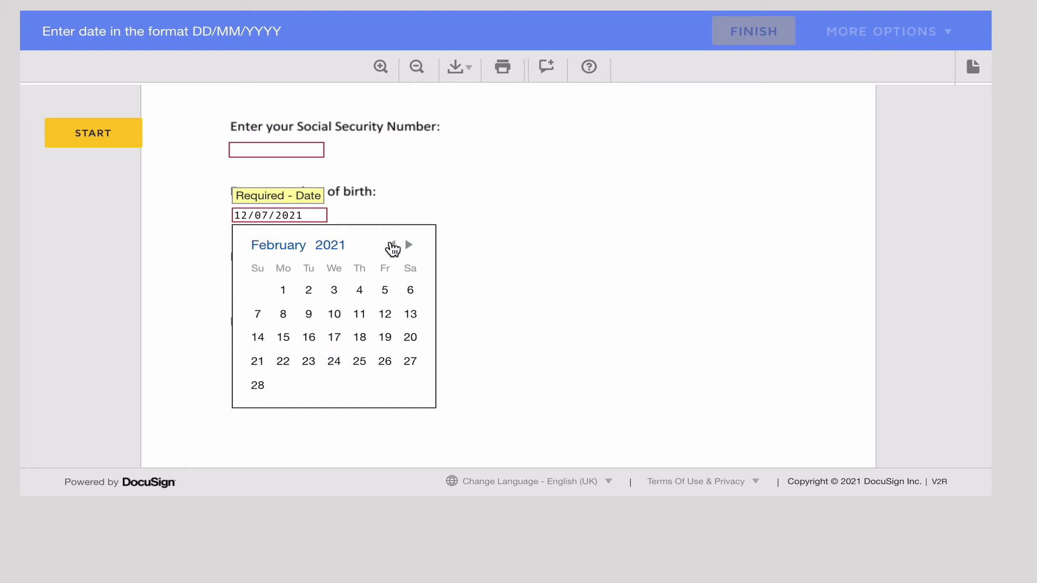
left_click(392, 246)
left_click(392, 247)
left_click(392, 247)
left_click(392, 247)
left_click(393, 246)
left_click(393, 246)
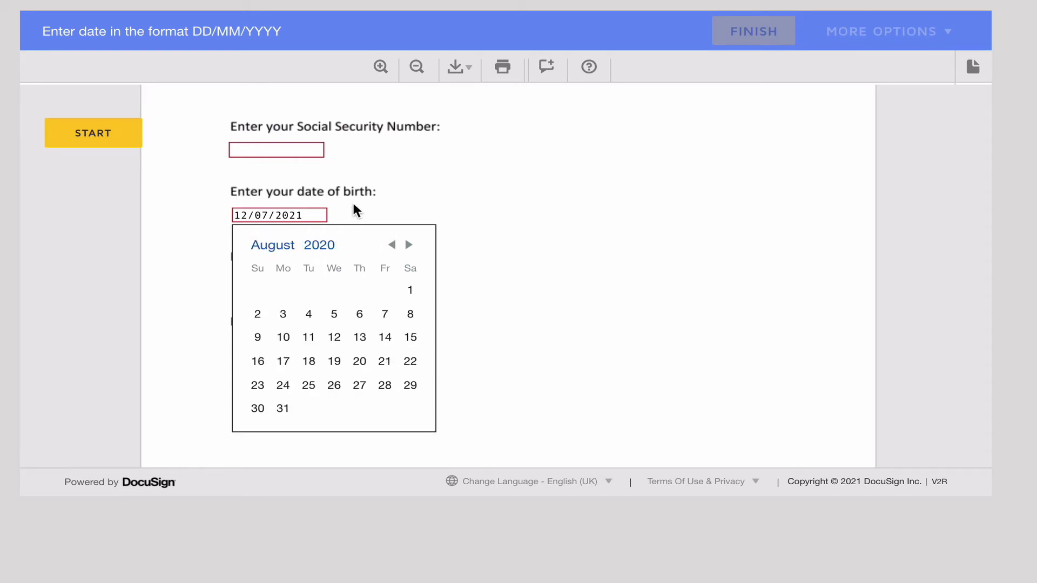
left_click(354, 205)
left_click(319, 216)
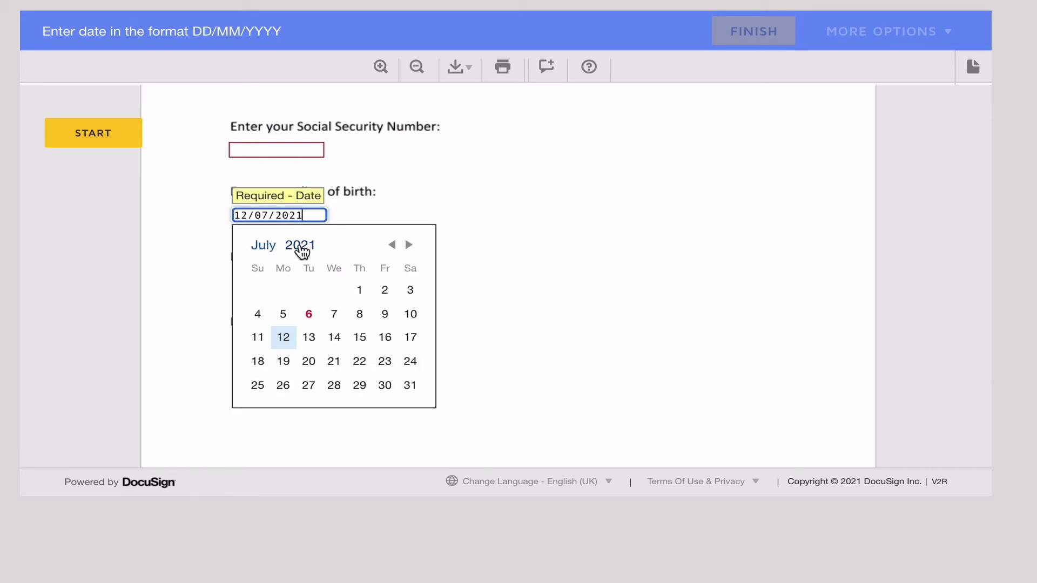
left_click(457, 232)
left_click(303, 215)
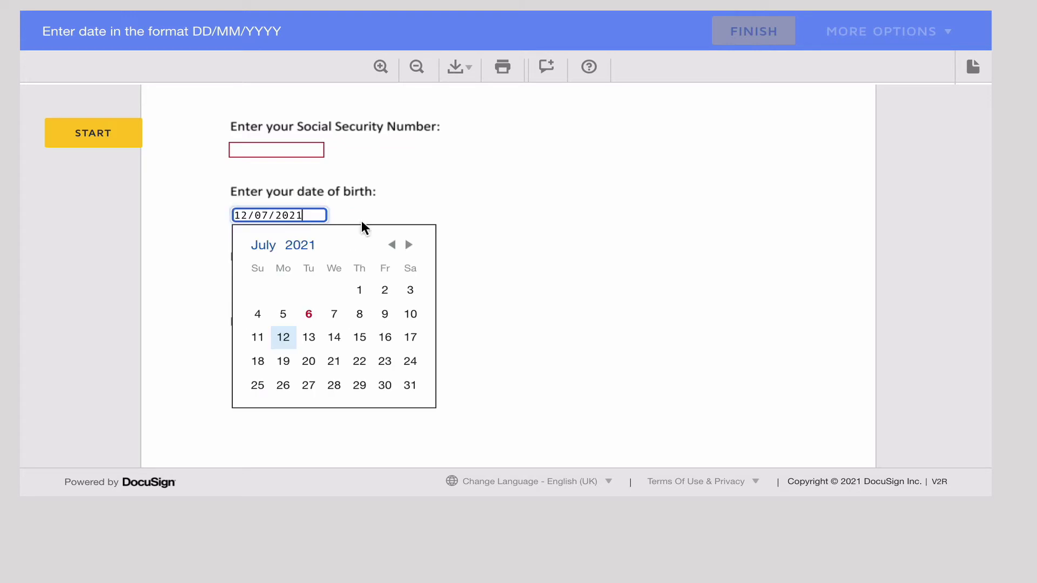
left_click(534, 231)
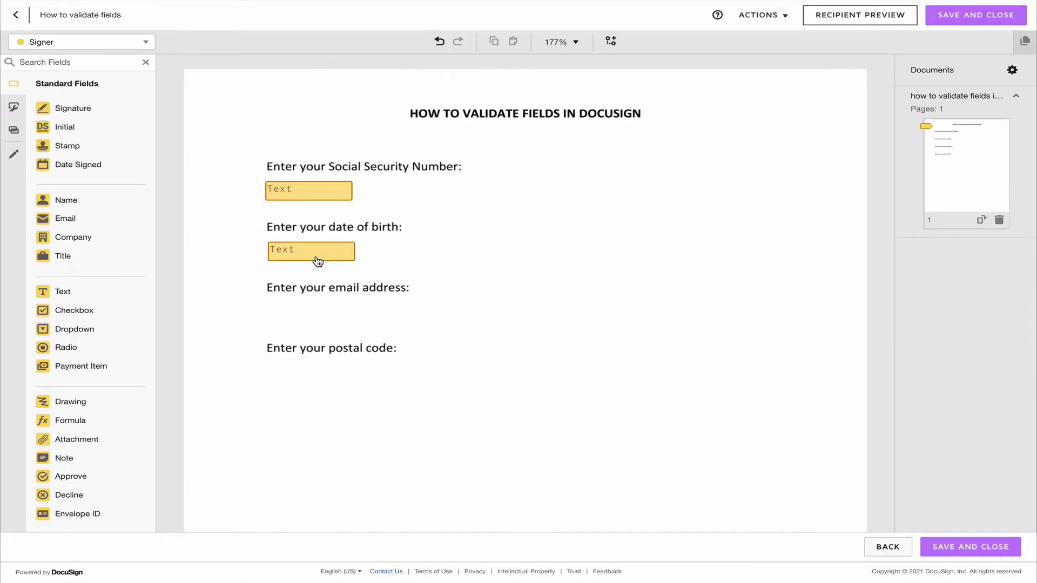
Change the date-of-birth field's validation to Custom to reveal the Regex Pattern and Error Message fields
left_click(317, 261)
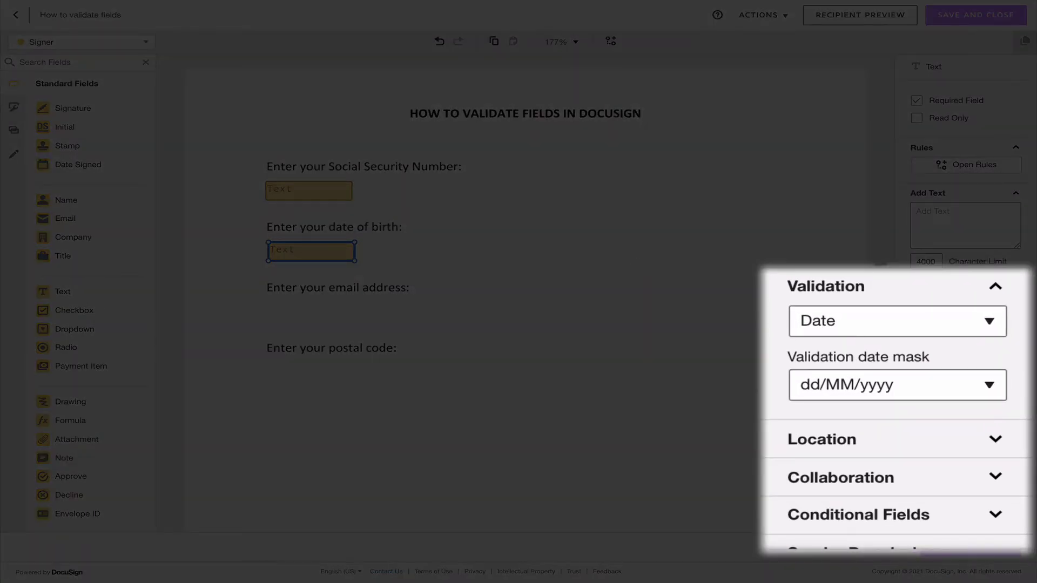
left_click(894, 318)
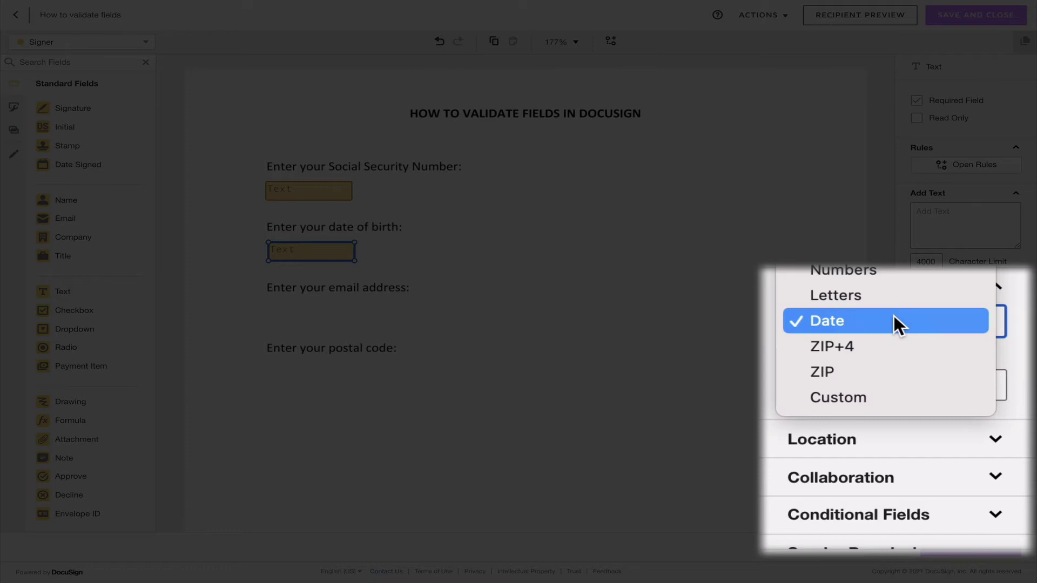
left_click(850, 395)
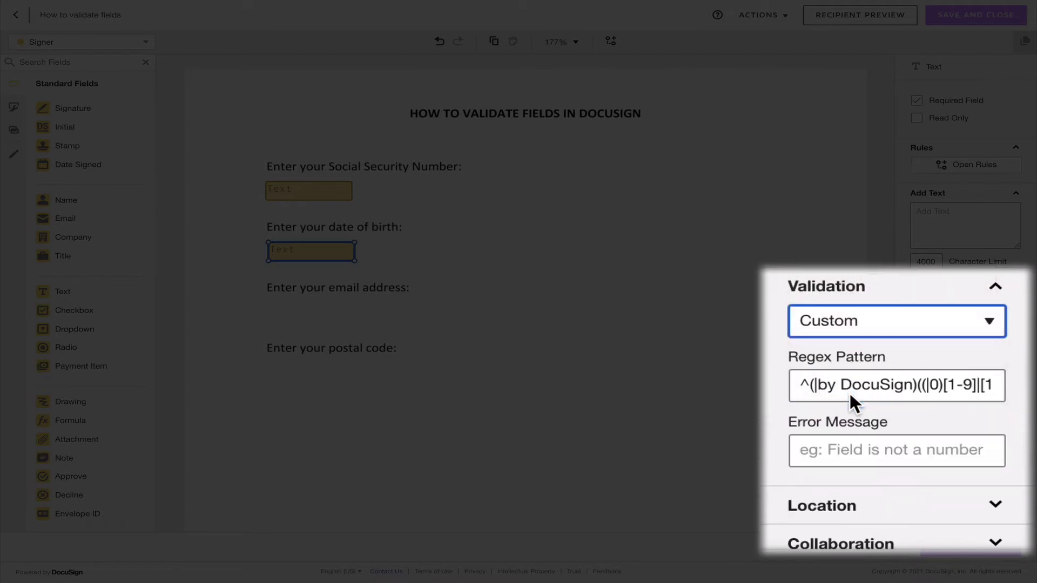
scroll(850, 391, "down", 1)
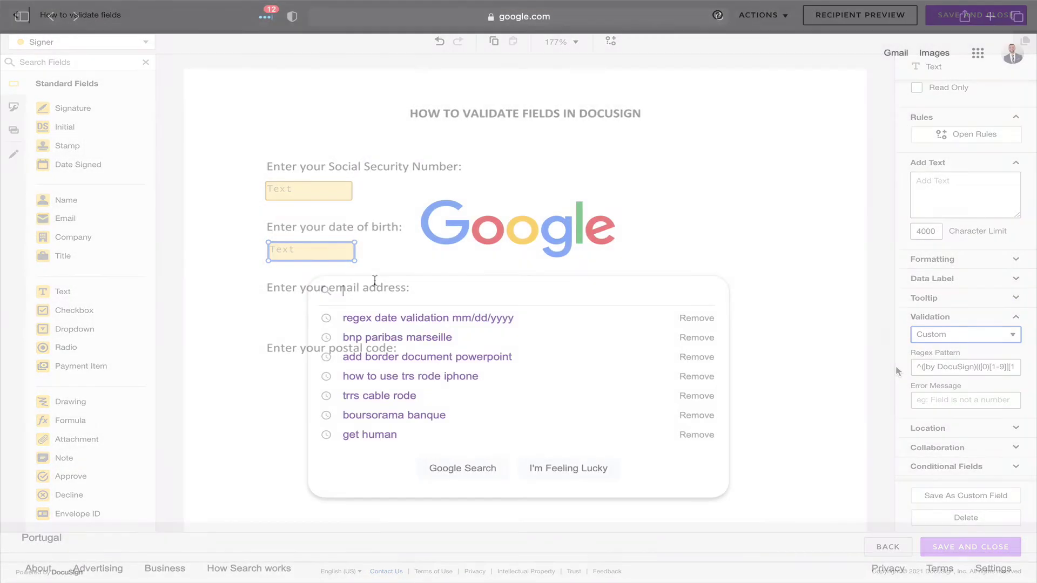
Search Google for 'regex date validation' and open the codegrepper answers page
type("regex d")
type("ate validation")
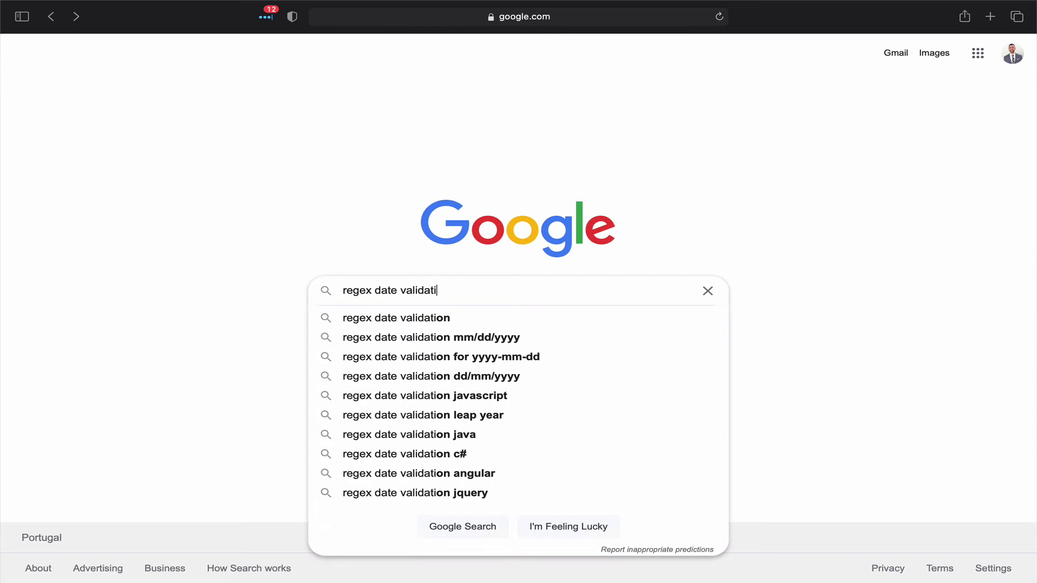
left_click(398, 318)
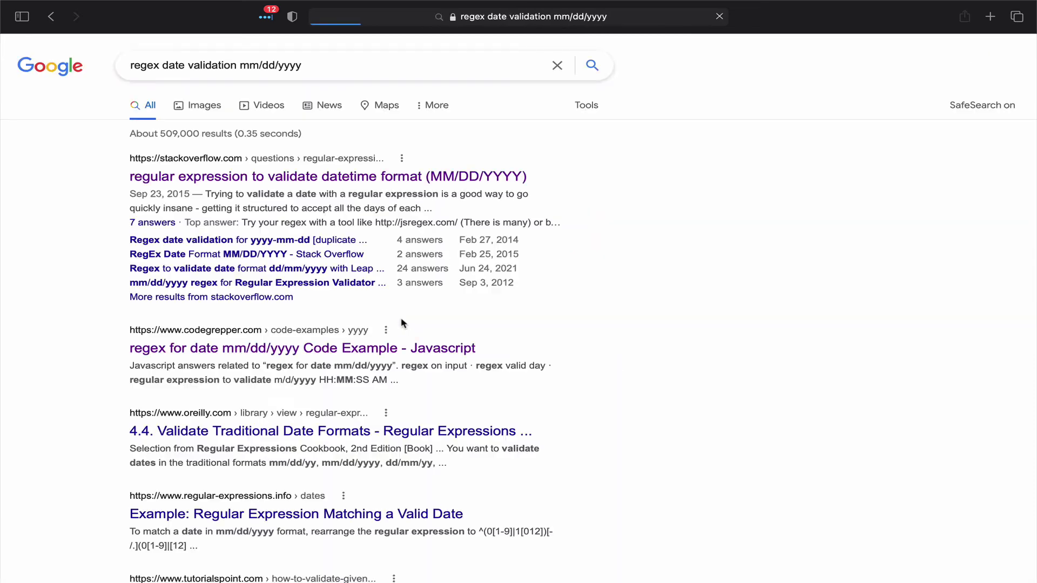
left_click(270, 350)
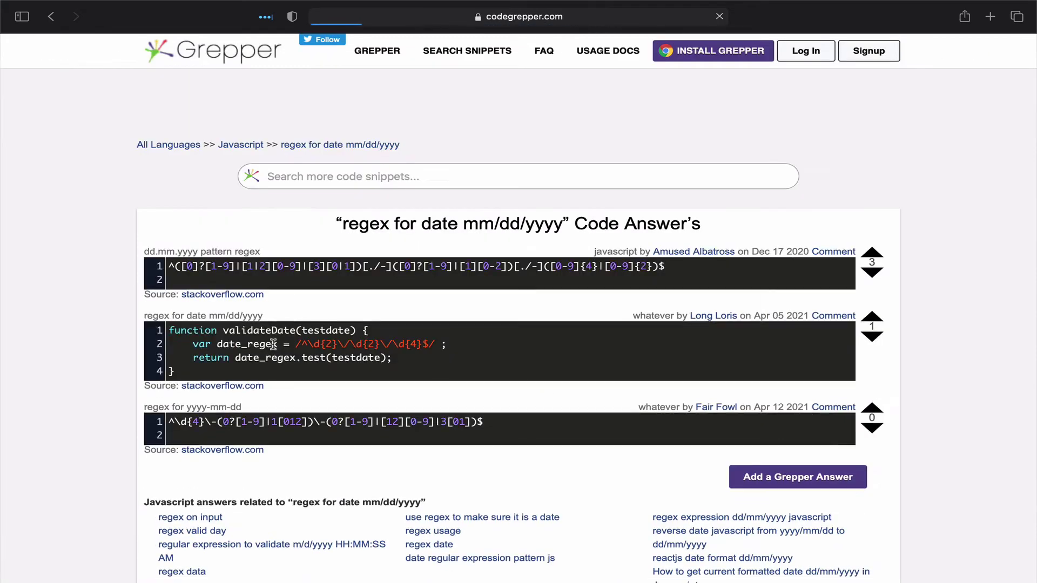
Select the first answer's date regex, then choose July 15 in the Solusign call booking
left_click_drag(168, 269, 674, 263)
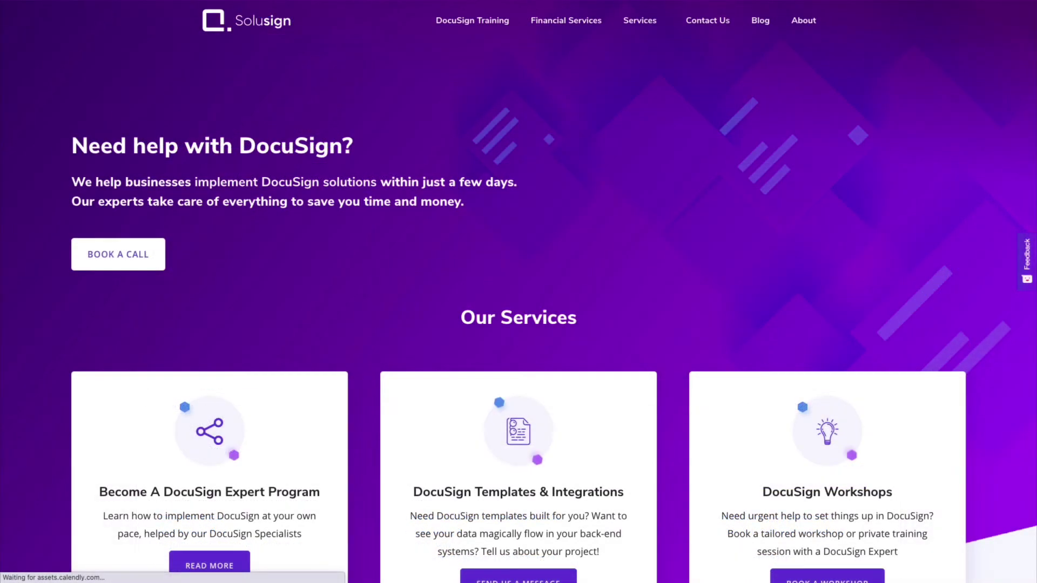
left_click(120, 262)
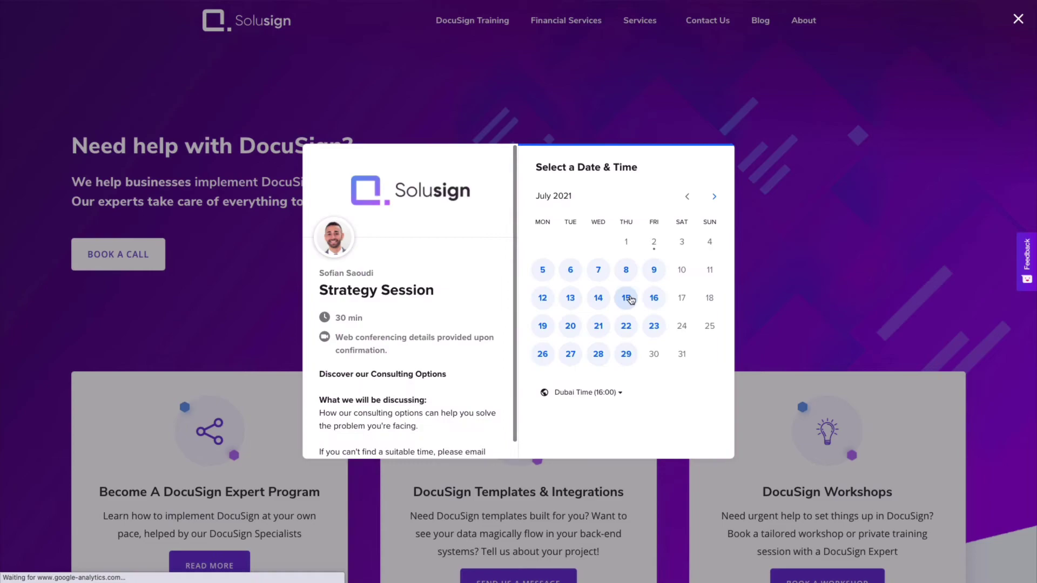
left_click(626, 297)
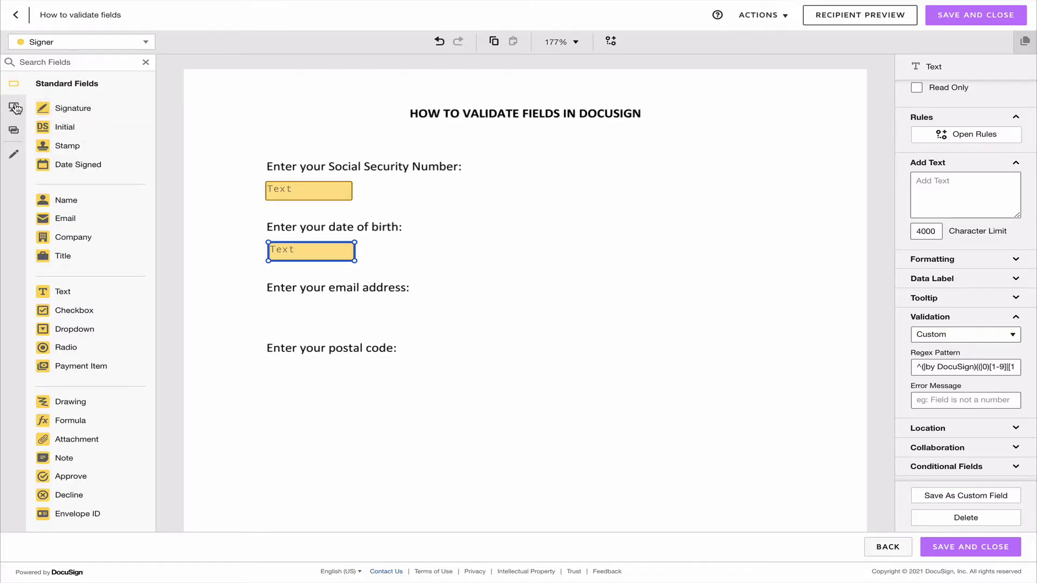
Place the saved custom date field beside date of birth and open Recipient Preview
left_click(83, 63)
type("date")
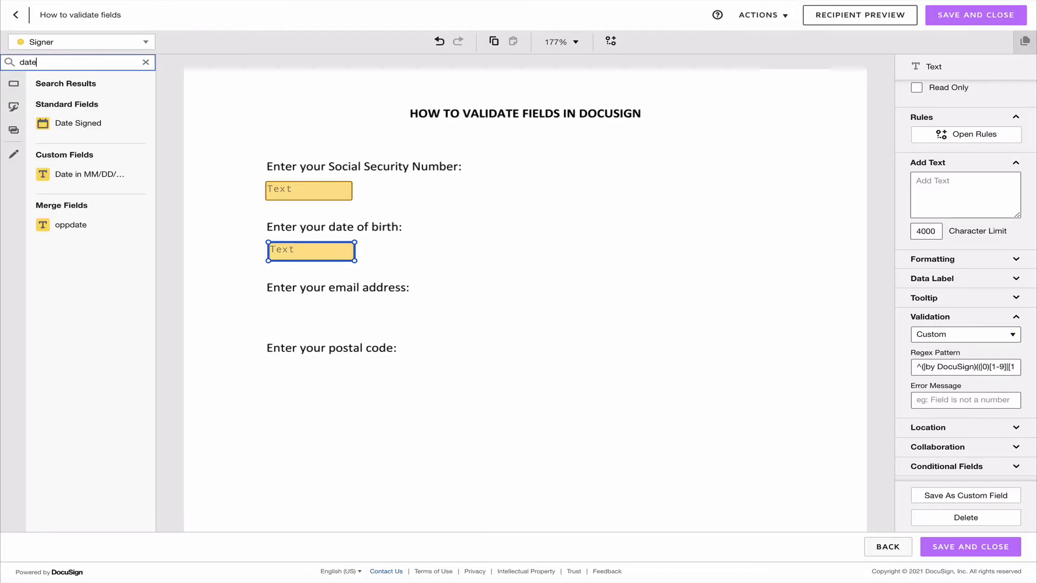
left_click_drag(61, 171, 473, 259)
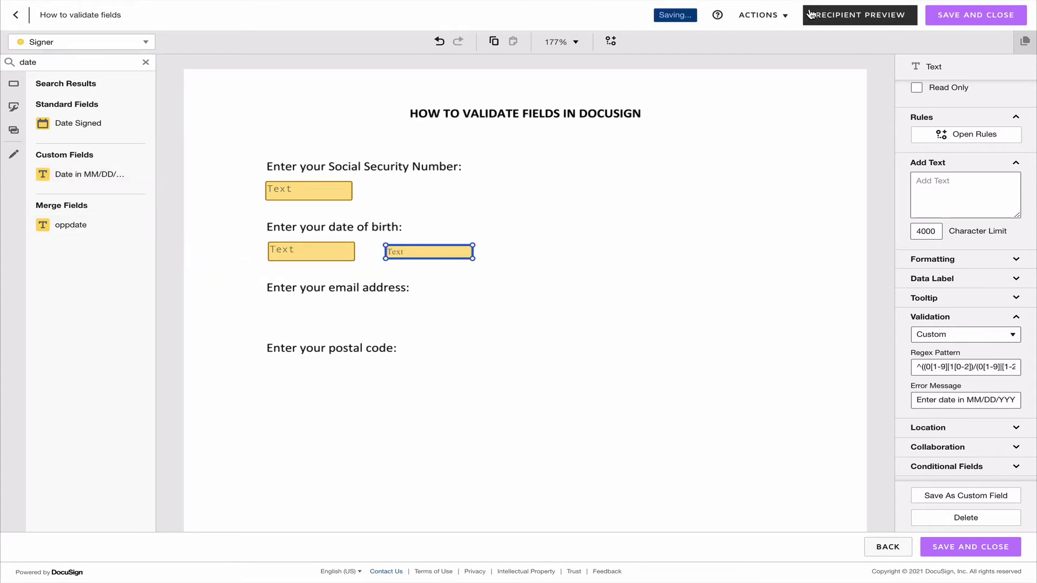
left_click(860, 15)
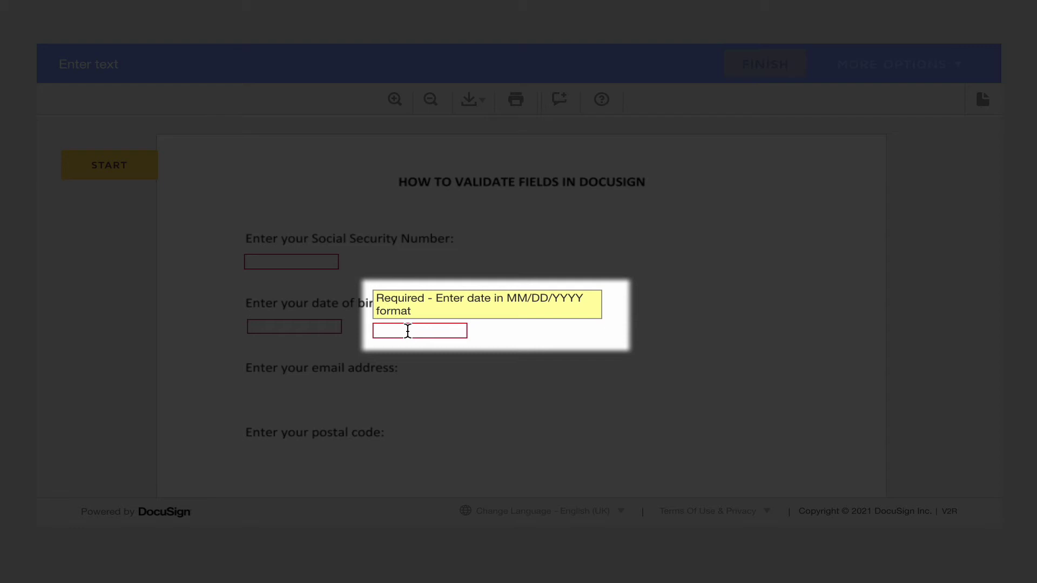
Test the date-of-birth field by entering 17, clearing it, then typing 09/17/1900
left_click(408, 330)
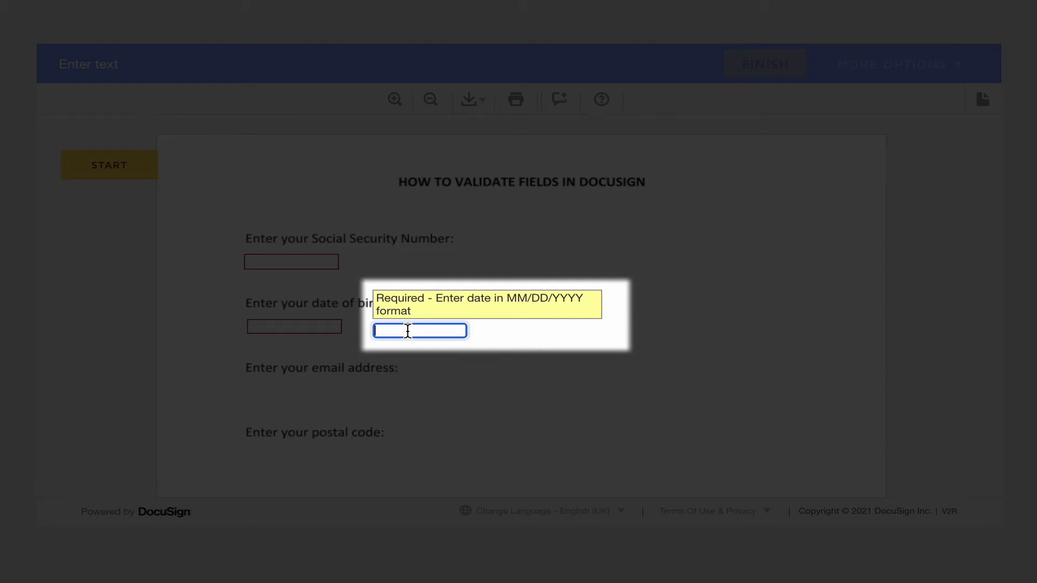
type("17")
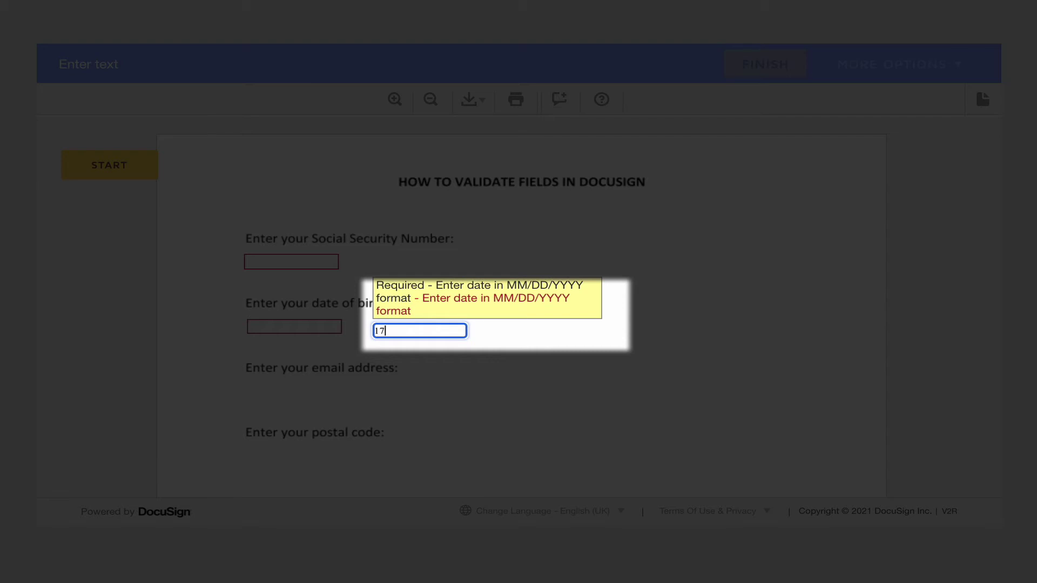
key("BackSpace")
key("BackSpace")
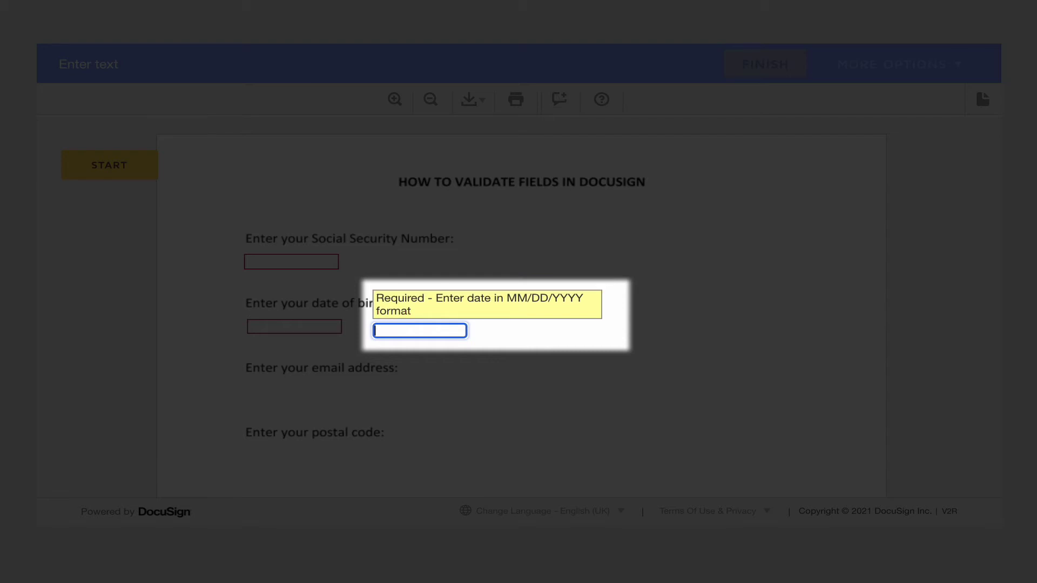
type("09")
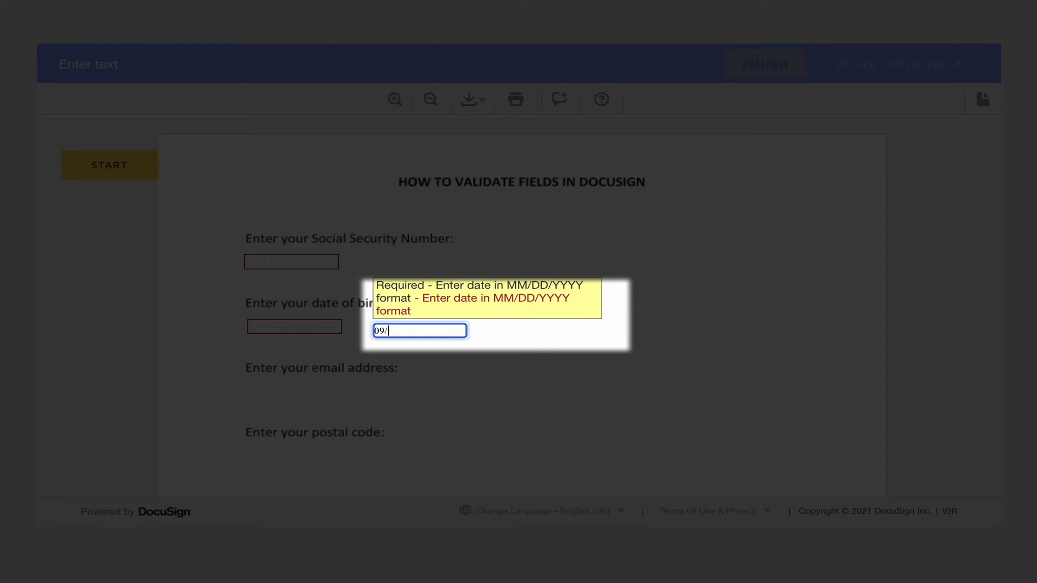
type("/17")
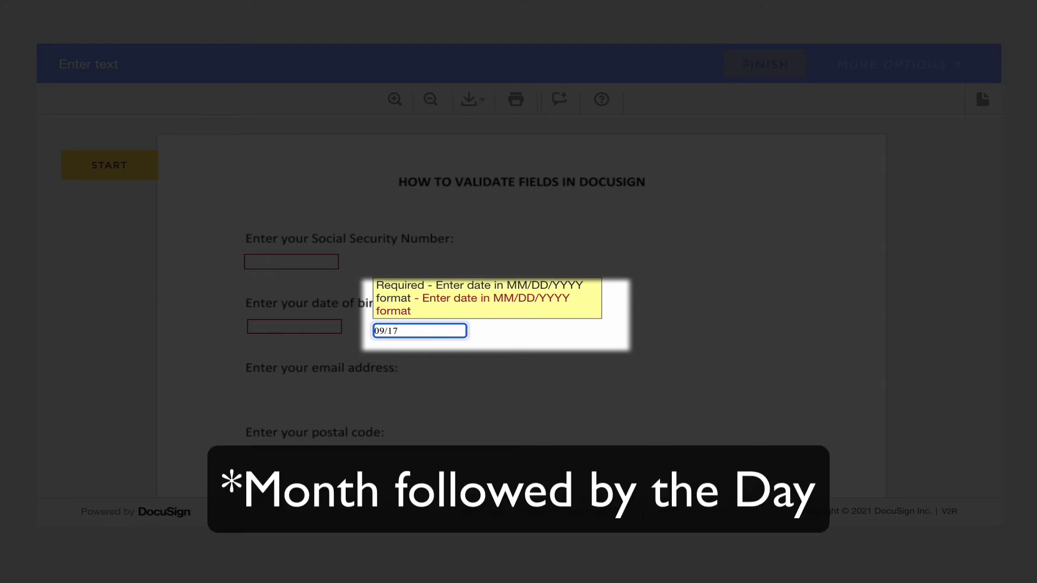
type("/1900")
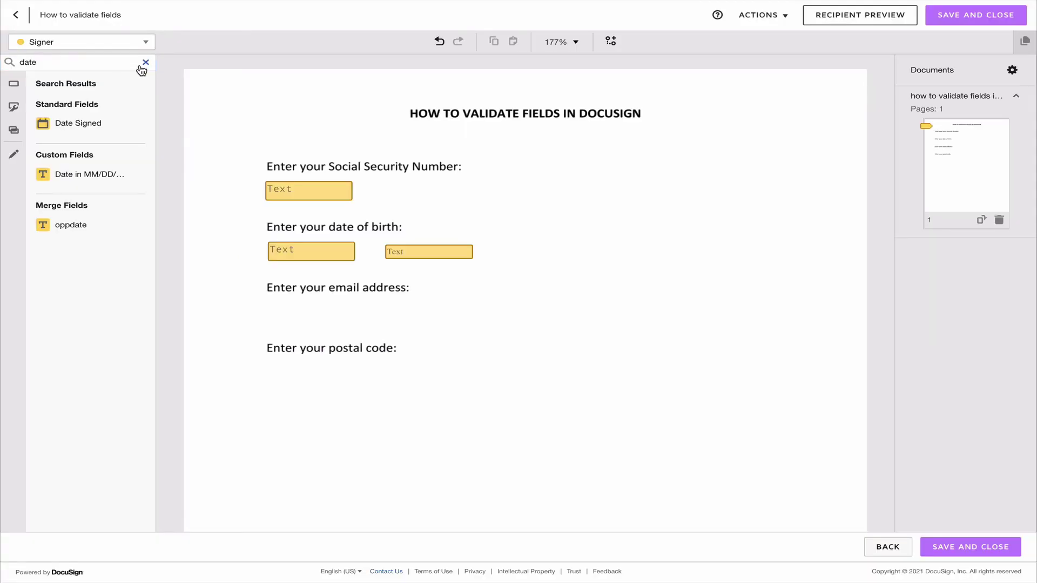
Place the saved EIN field below 'Enter your postal code:' and review its regex pattern
left_click(146, 62)
type("EIN")
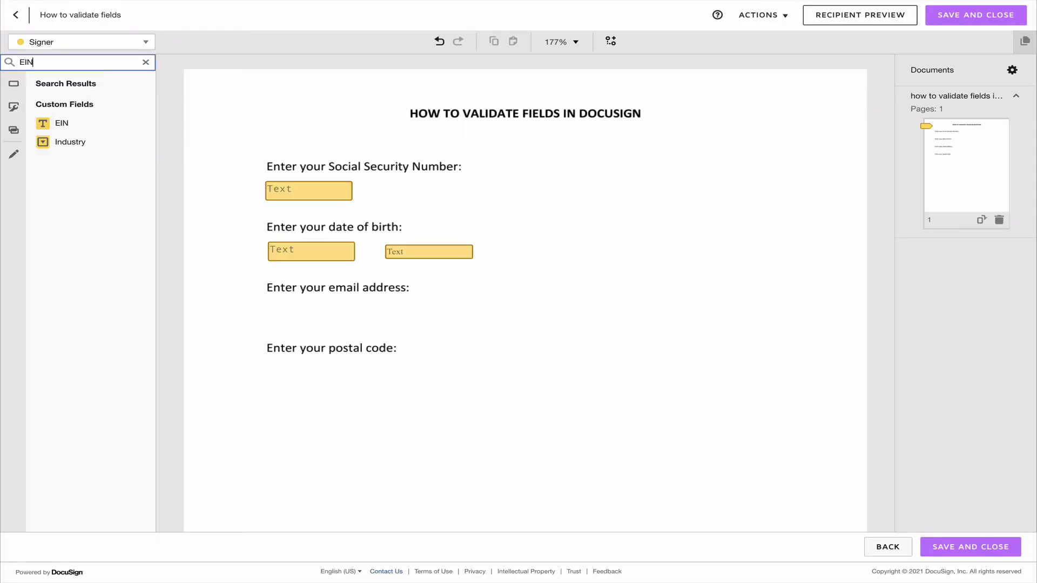
left_click_drag(139, 122, 301, 430)
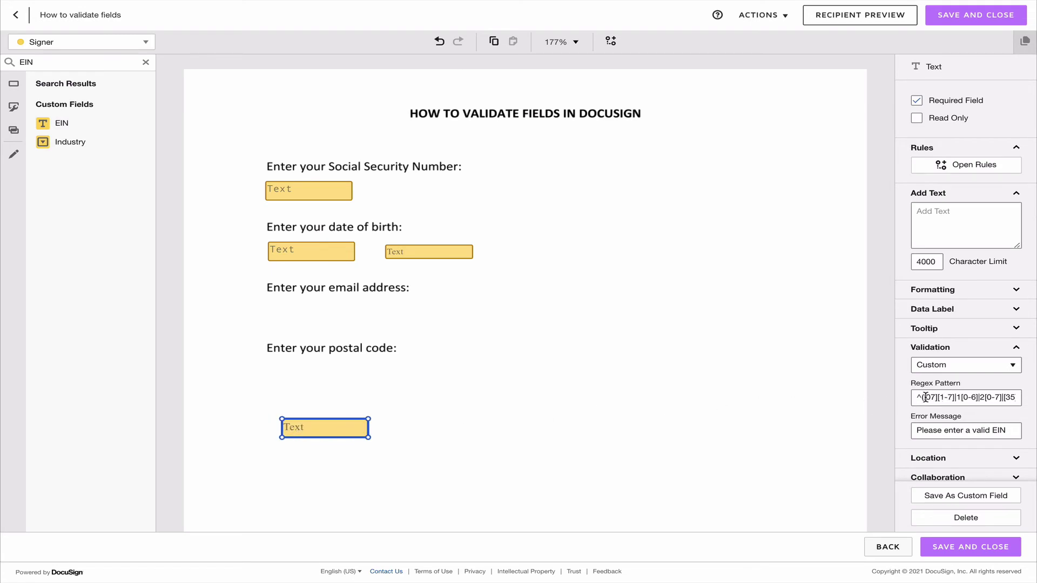
left_click_drag(925, 397, 983, 398)
left_click(984, 398)
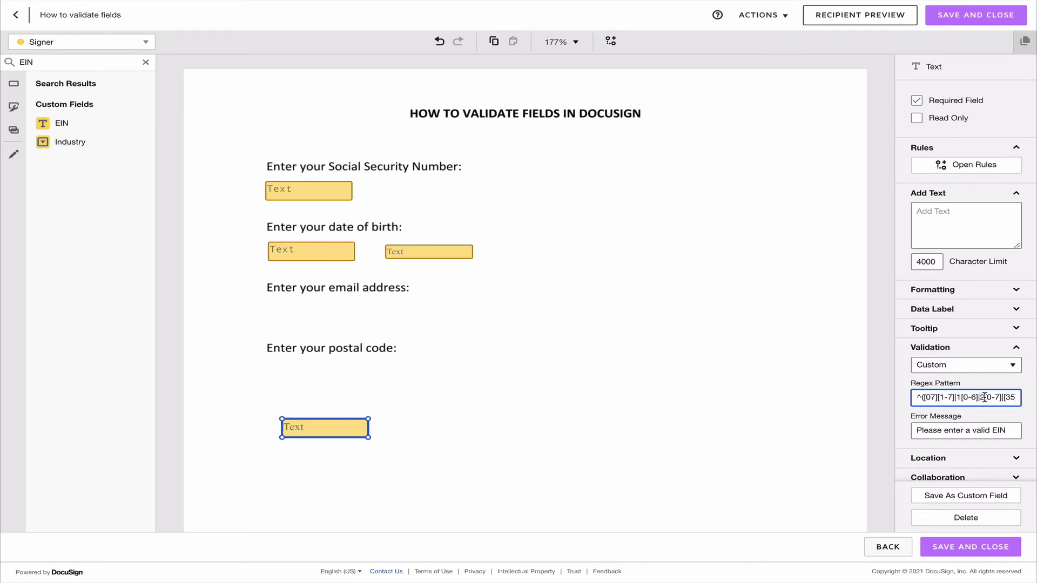
left_click(331, 436)
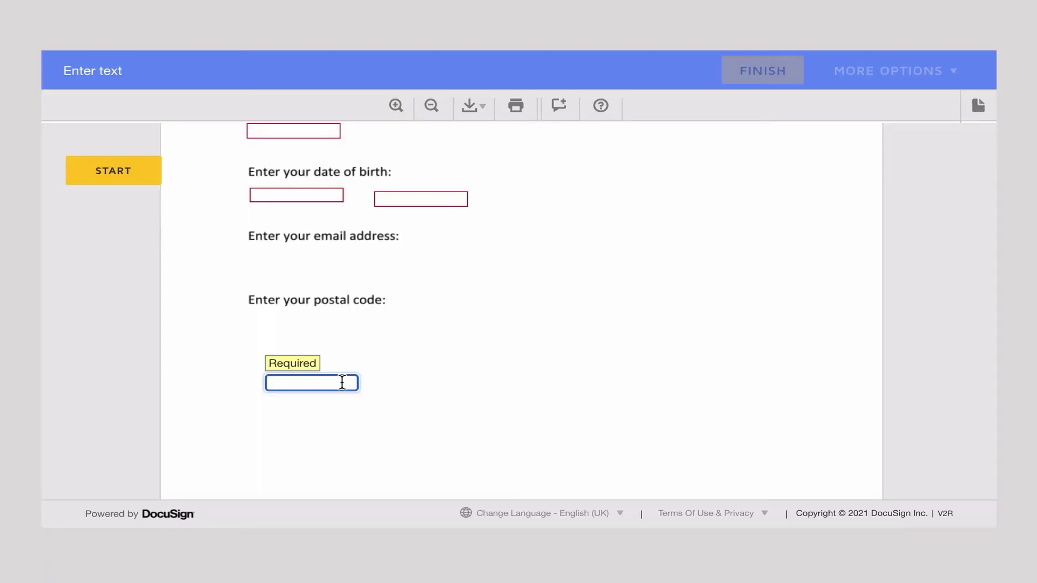
Enter 123456789 in the EIN field, then correct it to 12-3456789 and leave the field
type("1234")
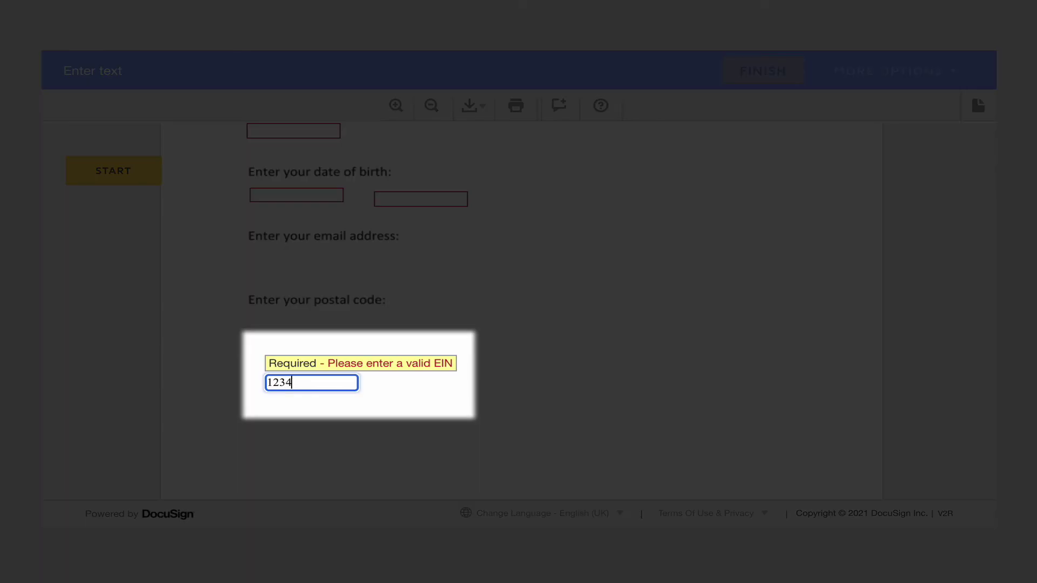
type("56789")
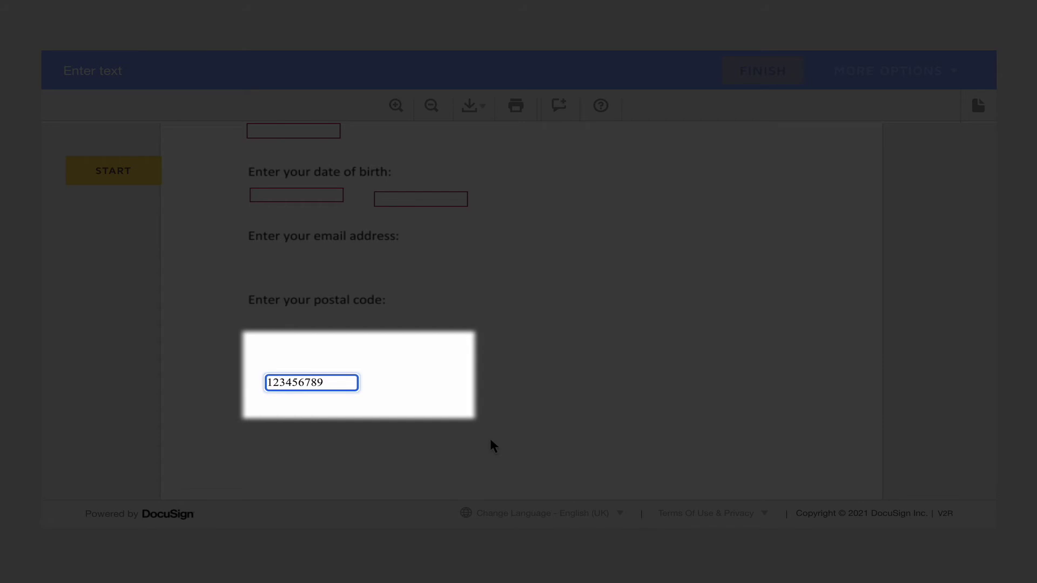
type("-")
left_click(575, 451)
left_click(336, 392)
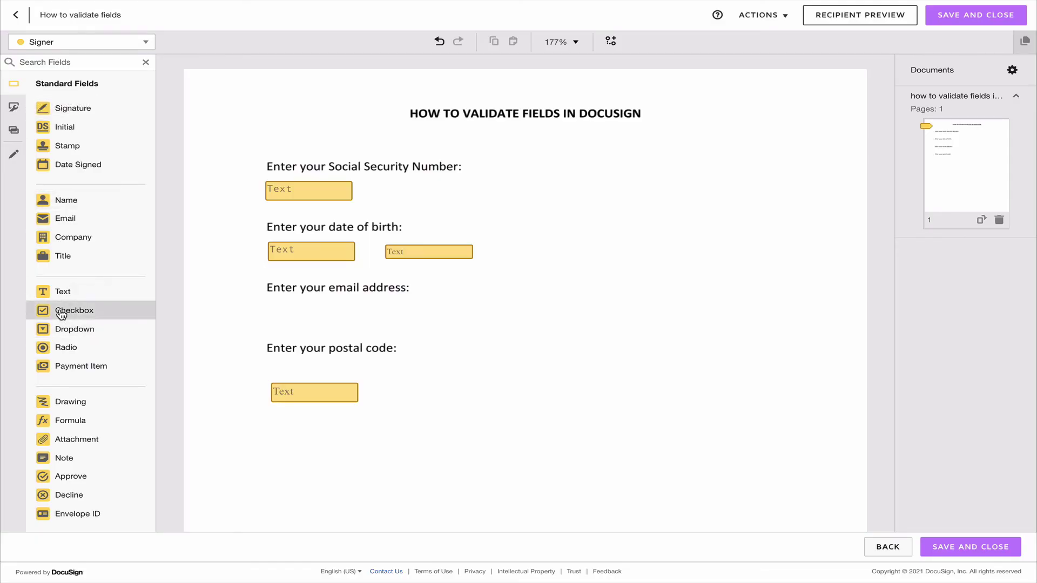
Place a checkbox below the email address prompt with validation set to Select at least 1
left_click_drag(63, 310, 554, 328)
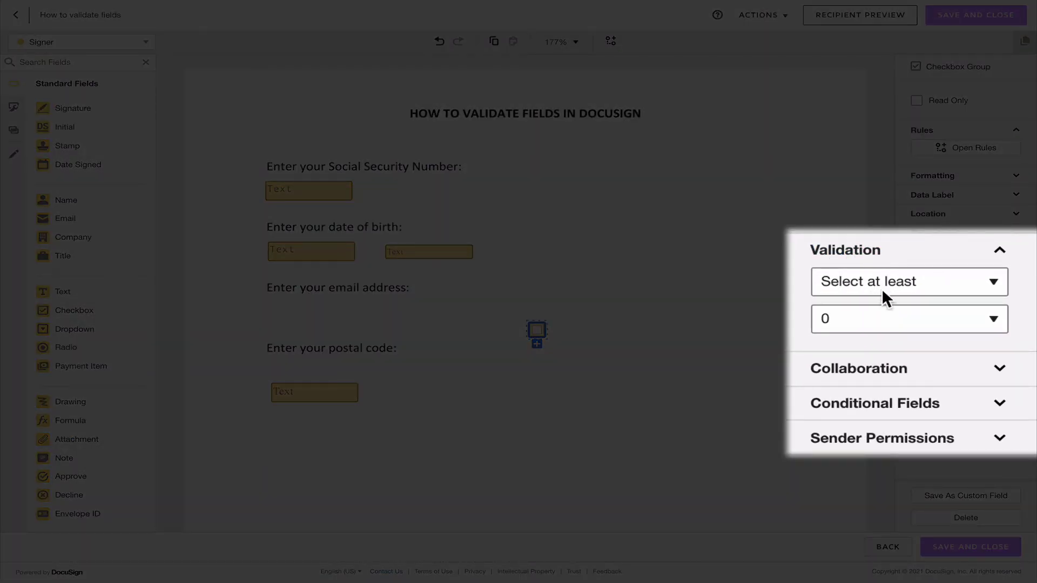
left_click(879, 309)
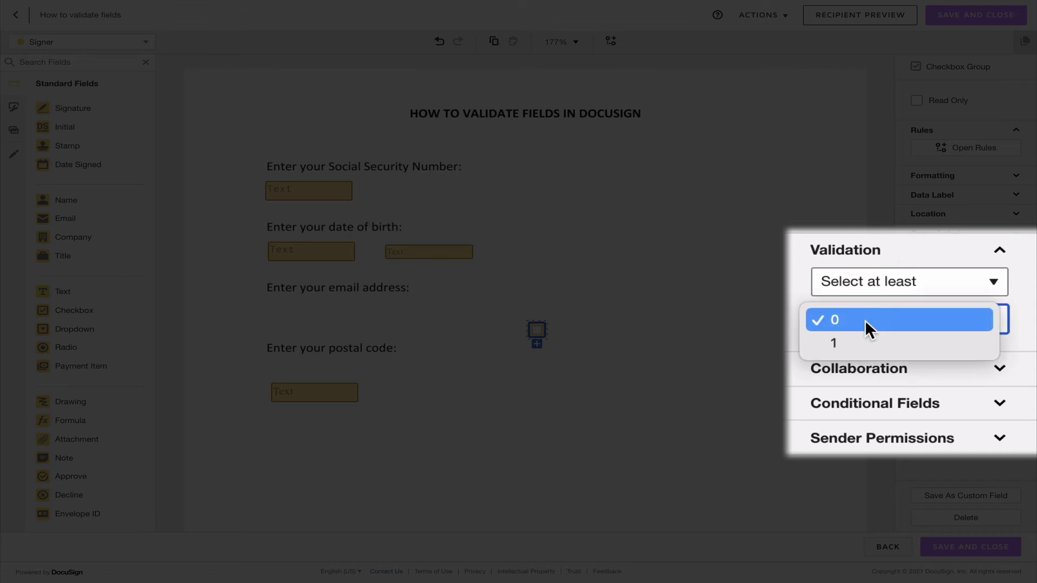
left_click(856, 343)
Add a second checkbox to the checkbox group
left_click(558, 329)
left_click(537, 330)
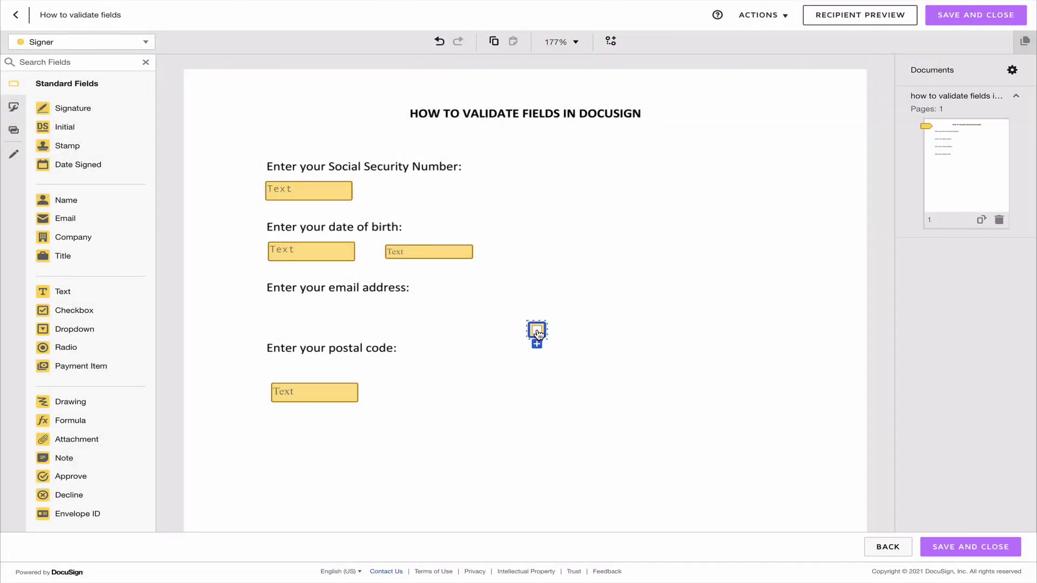
left_click(538, 345)
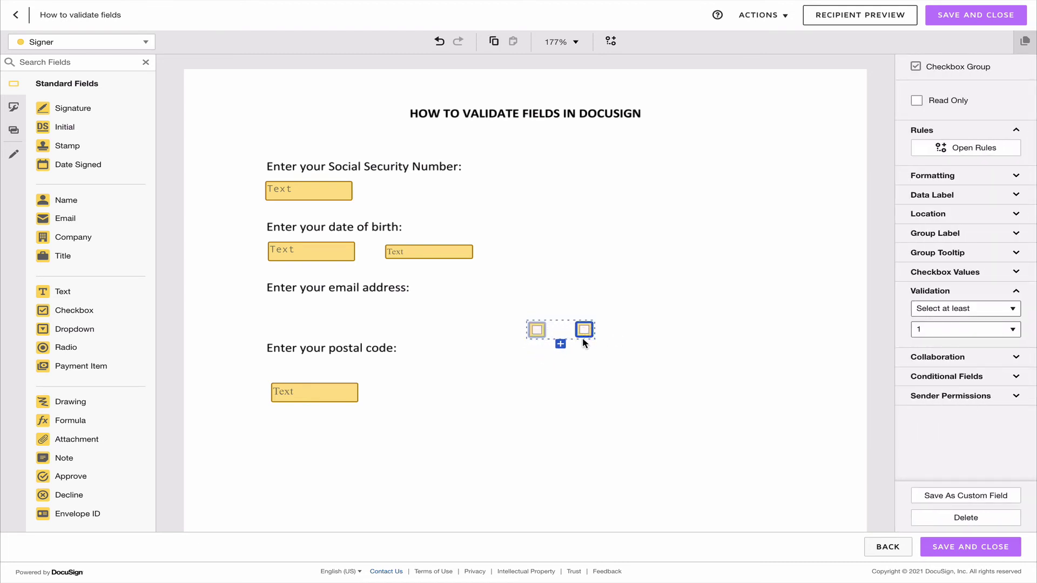
left_click(536, 328)
Add a lone checkbox beside the group and extend the group with third and fourth checkboxes
left_click(463, 335)
left_click(537, 331)
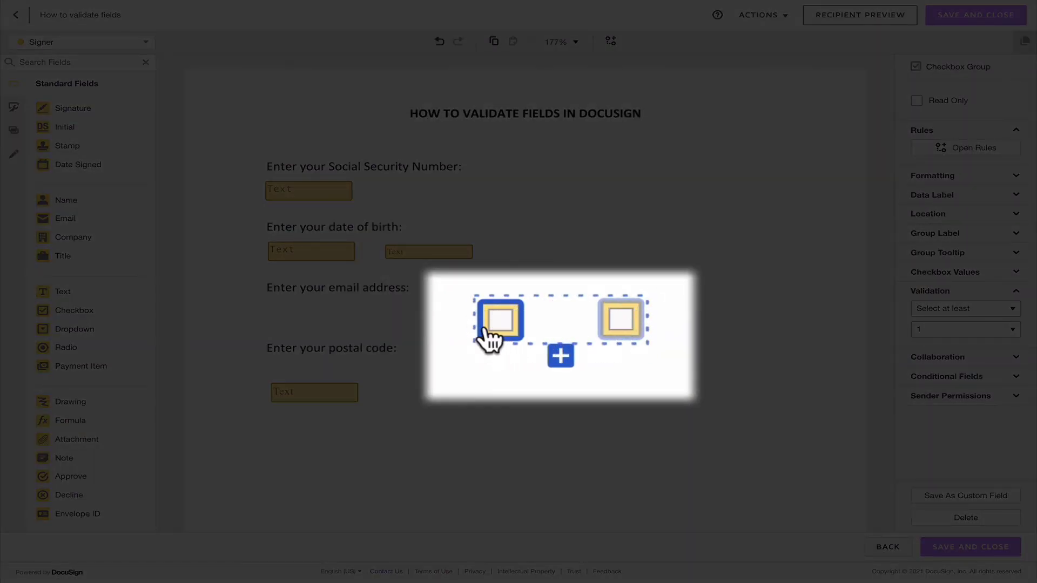
left_click(610, 327)
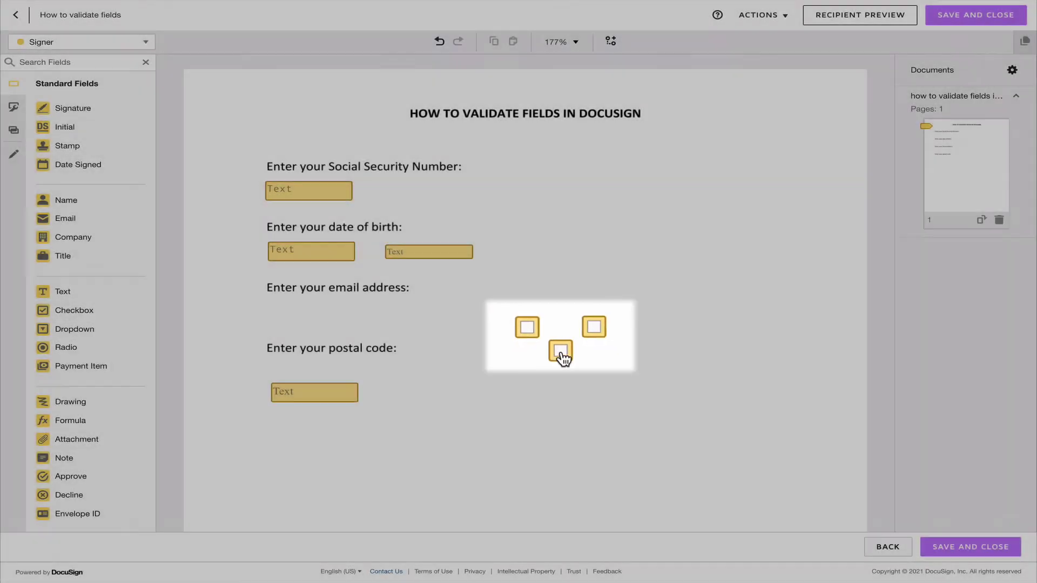
left_click(592, 351)
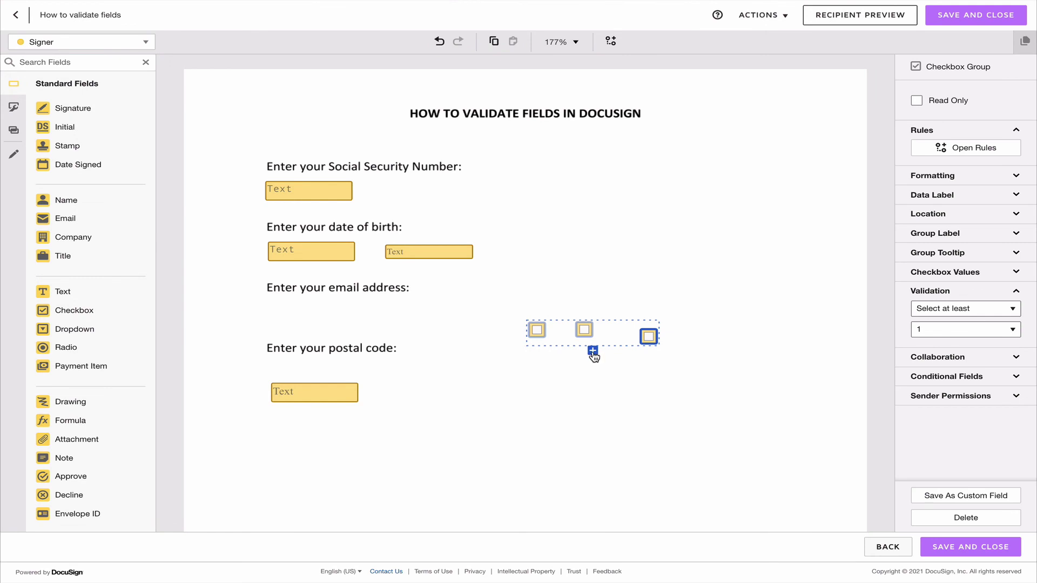
left_click(593, 351)
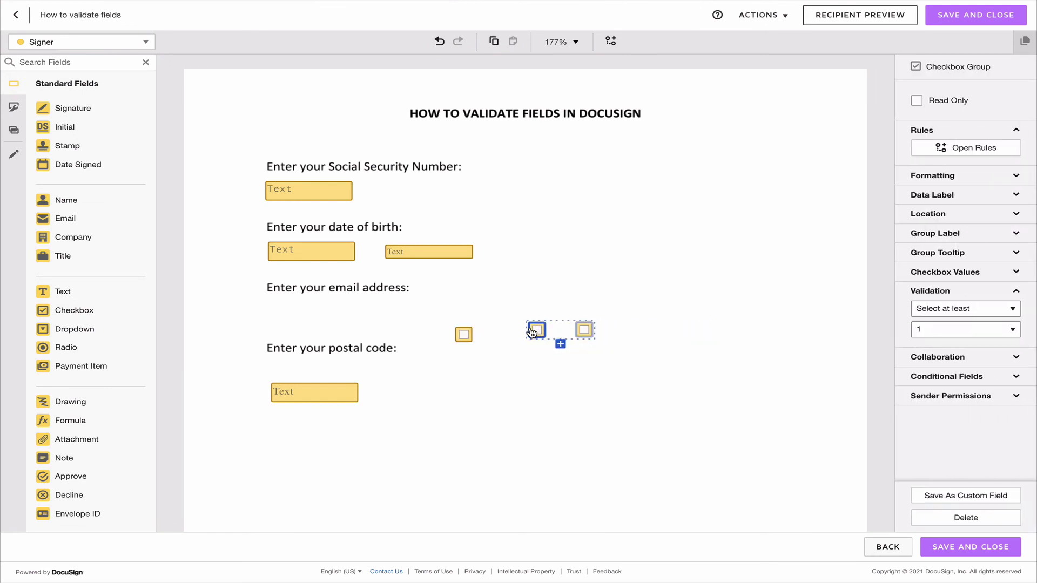
Delete the lone checkbox and review the group's Select at least 1 validation
left_click(463, 335)
key("Delete")
left_click(465, 339)
left_click(537, 329)
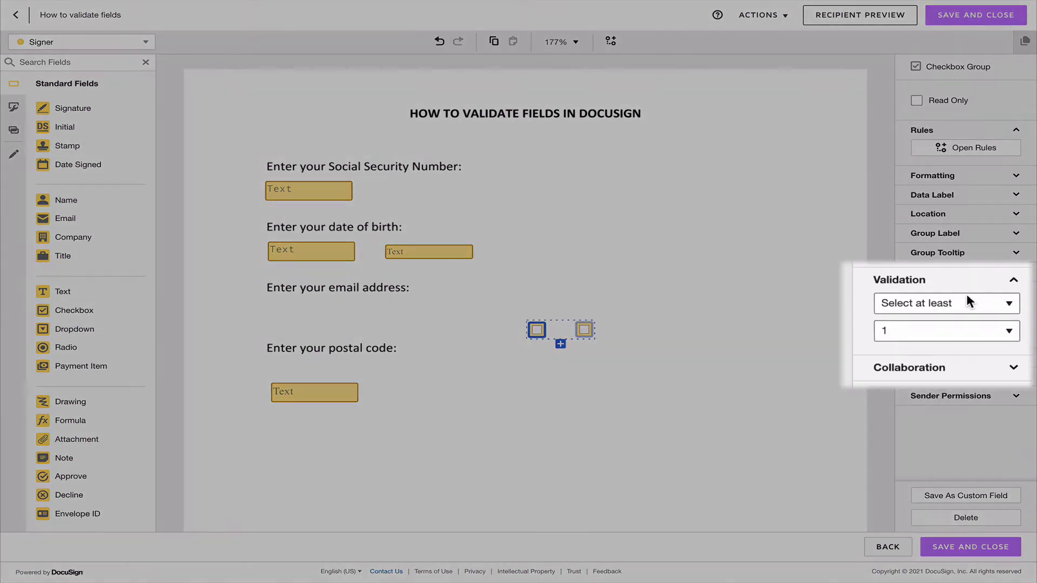
left_click(967, 301)
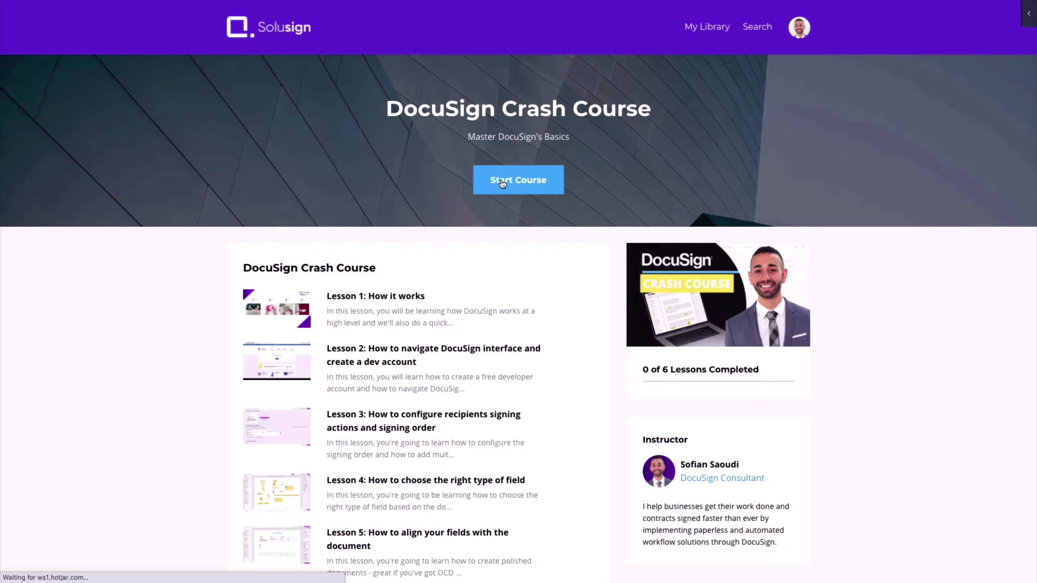
Start the DocuSign Crash Course and play the Lesson 1 video from 0:43
left_click(503, 183)
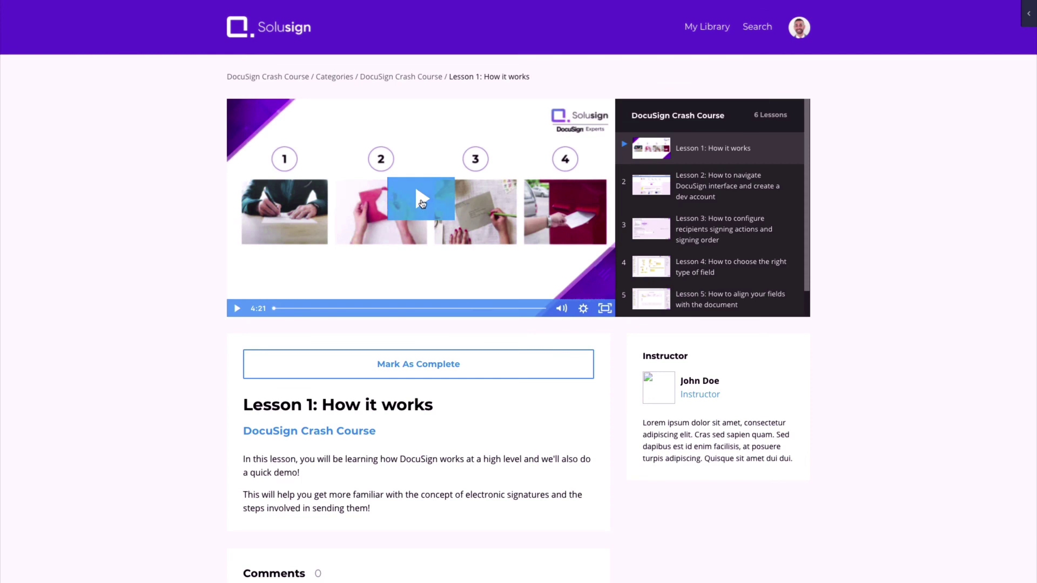
left_click(422, 201)
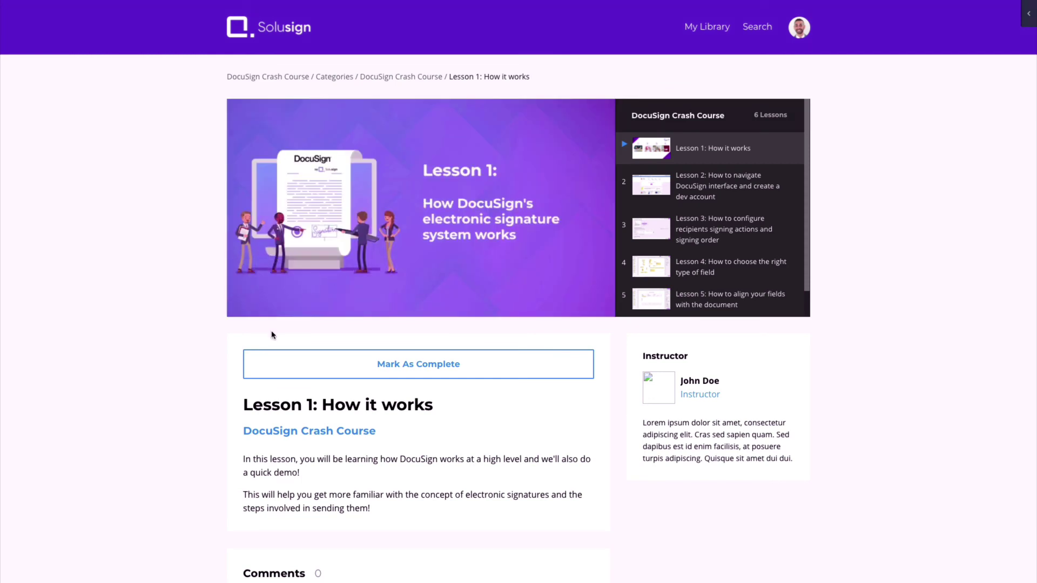
left_click(319, 309)
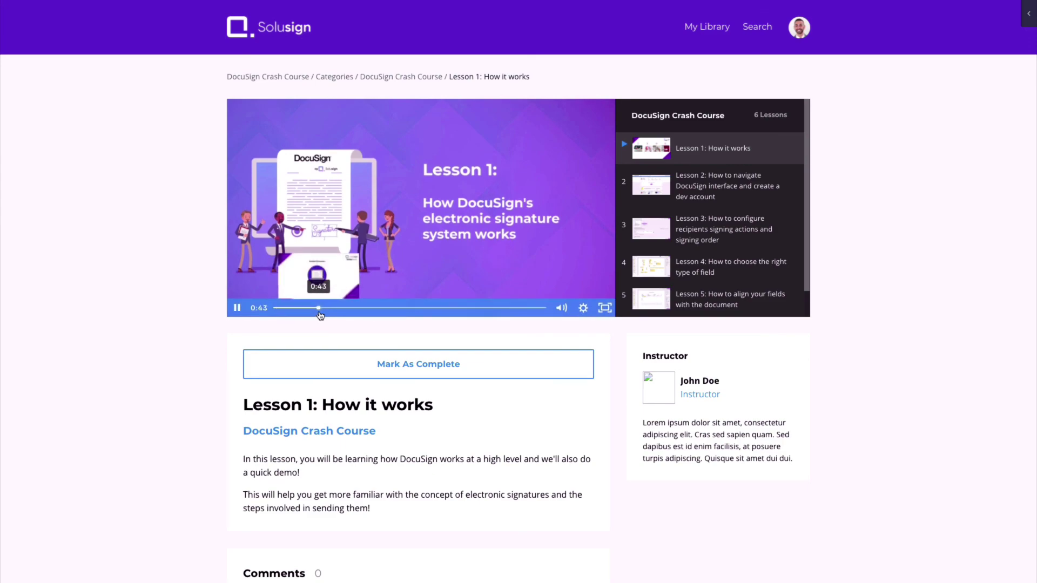